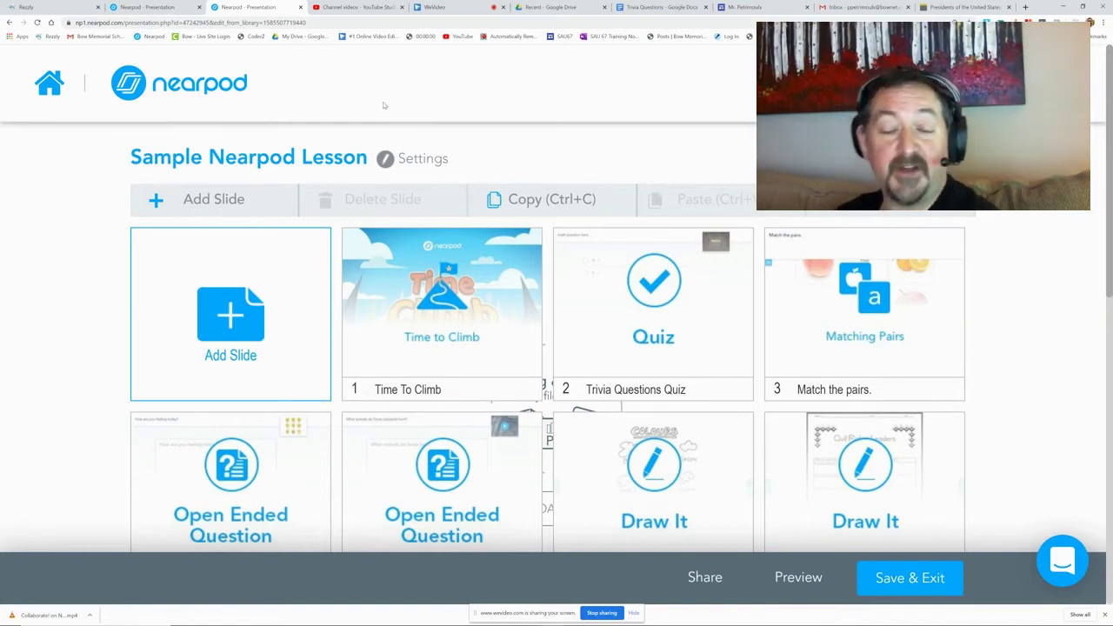
Step: Scroll down the Sample Nearpod Lesson's slide grid to reach the end of its 12 slides
{"action": "scroll", "coordinate": [659, 326], "scroll_direction": "down", "scroll_amount": 3}
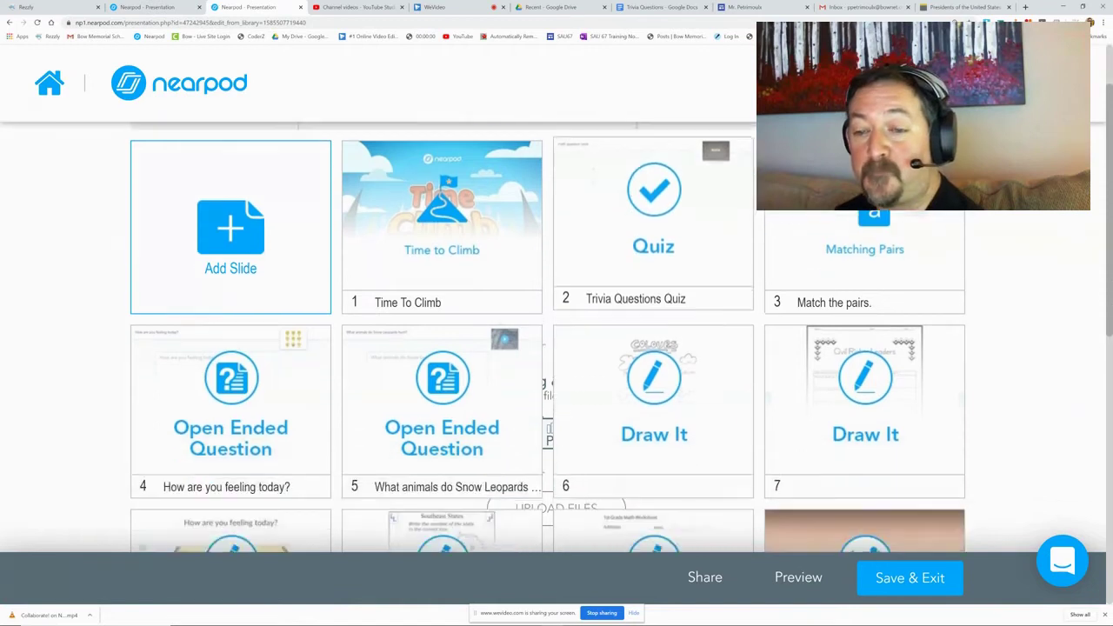
{"action": "scroll", "coordinate": [658, 326], "scroll_direction": "down", "scroll_amount": 2}
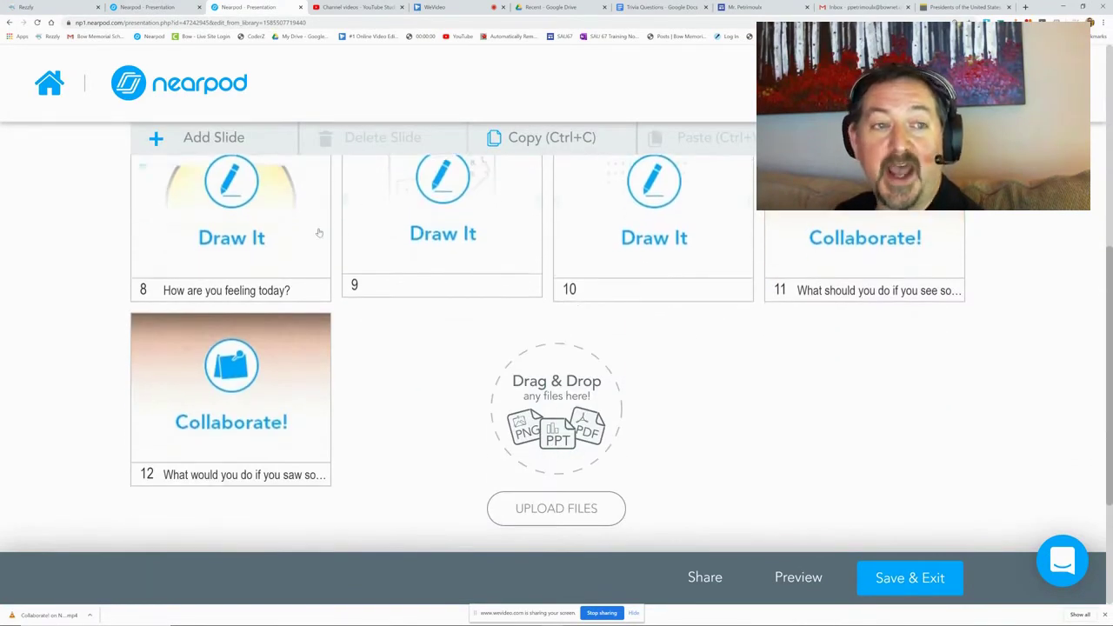
Step: Add a new Fill in the Blanks activity slide and focus its empty text area
{"action": "left_click", "coordinate": [202, 140]}
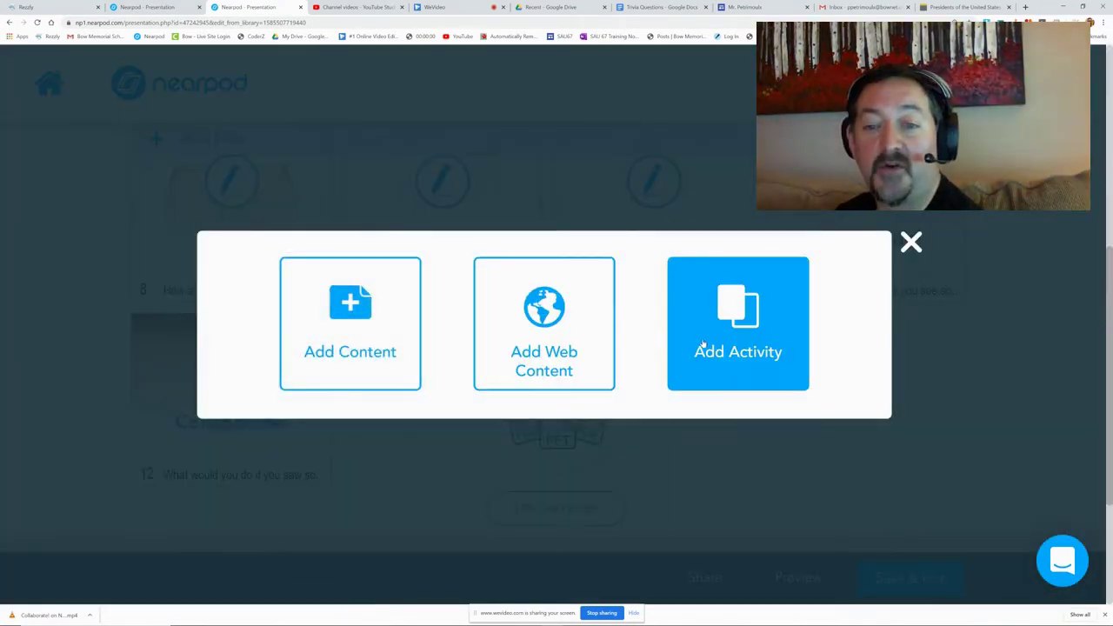
{"action": "left_click", "coordinate": [736, 333]}
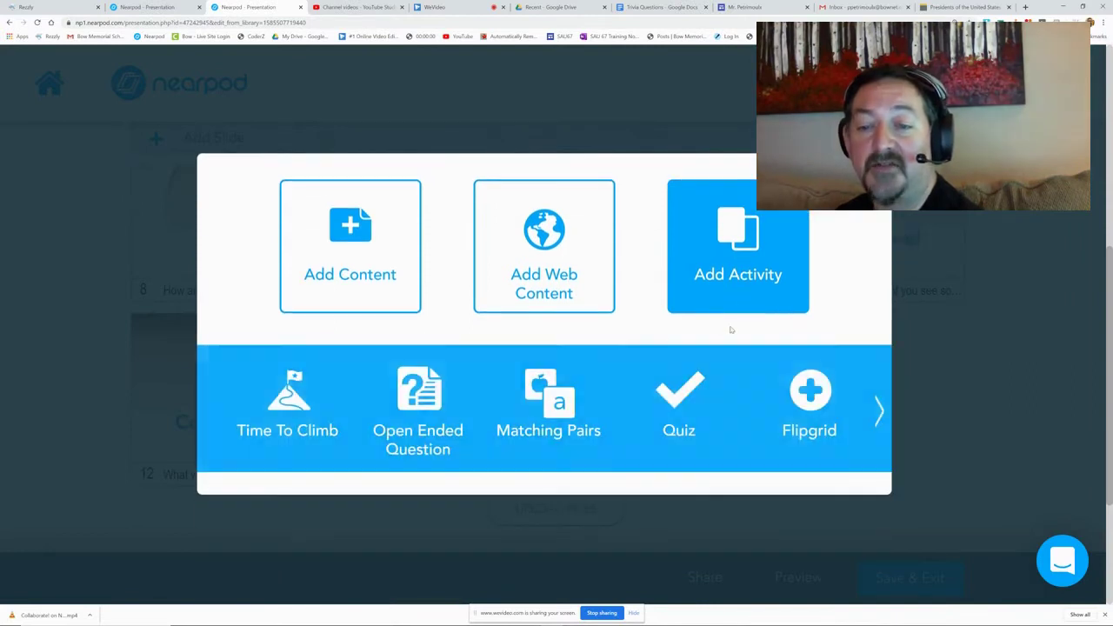
{"action": "left_click", "coordinate": [884, 415]}
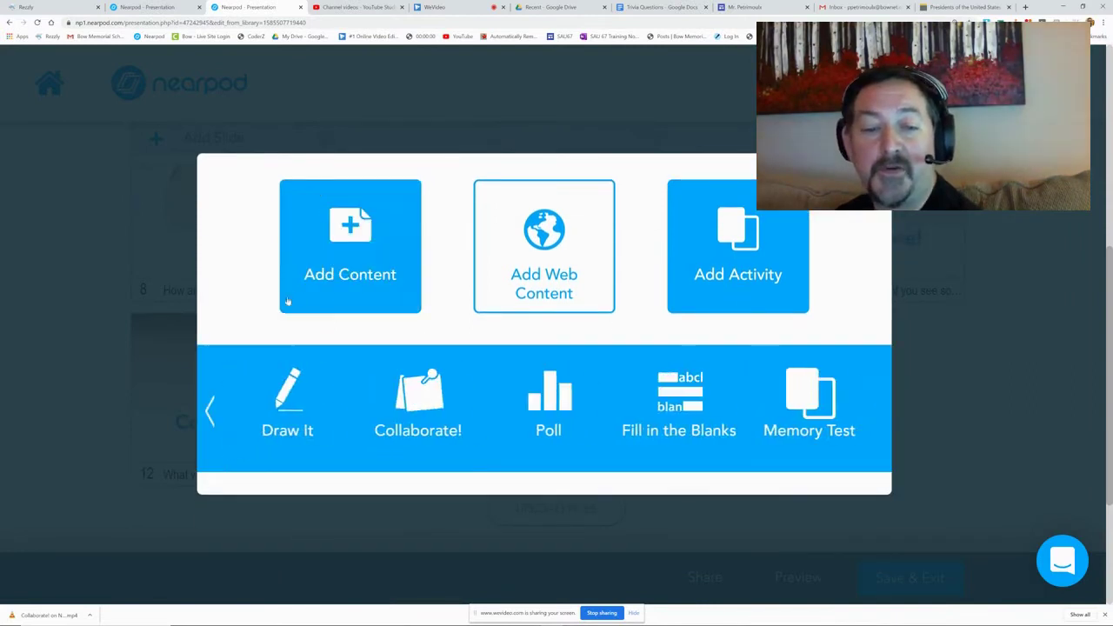
{"action": "left_click", "coordinate": [684, 398]}
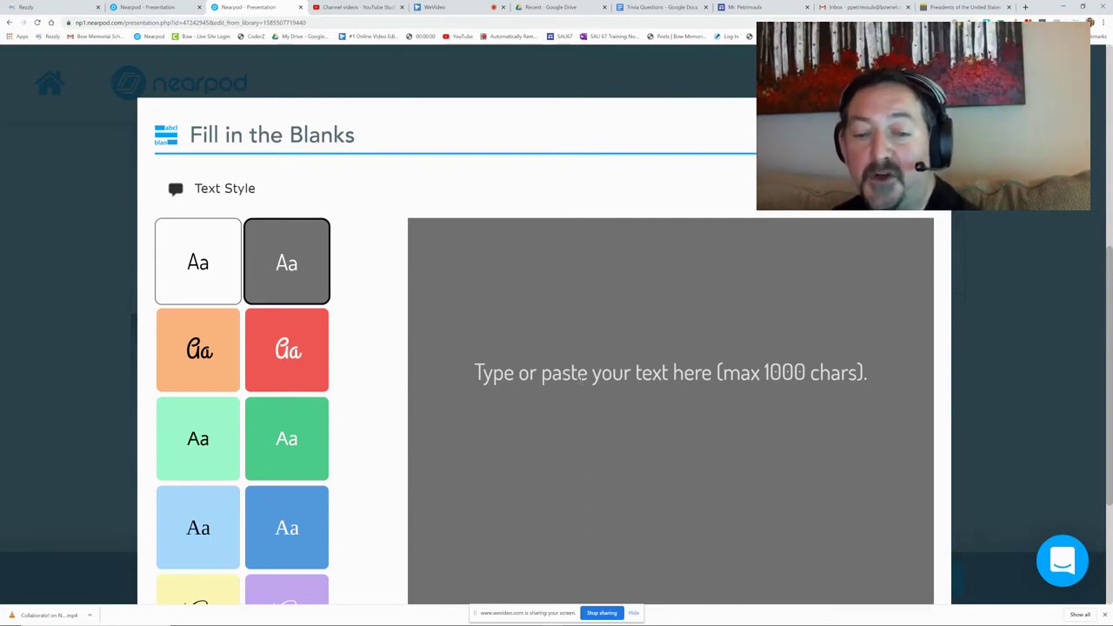
{"action": "scroll", "coordinate": [594, 392], "scroll_direction": "down", "scroll_amount": 1}
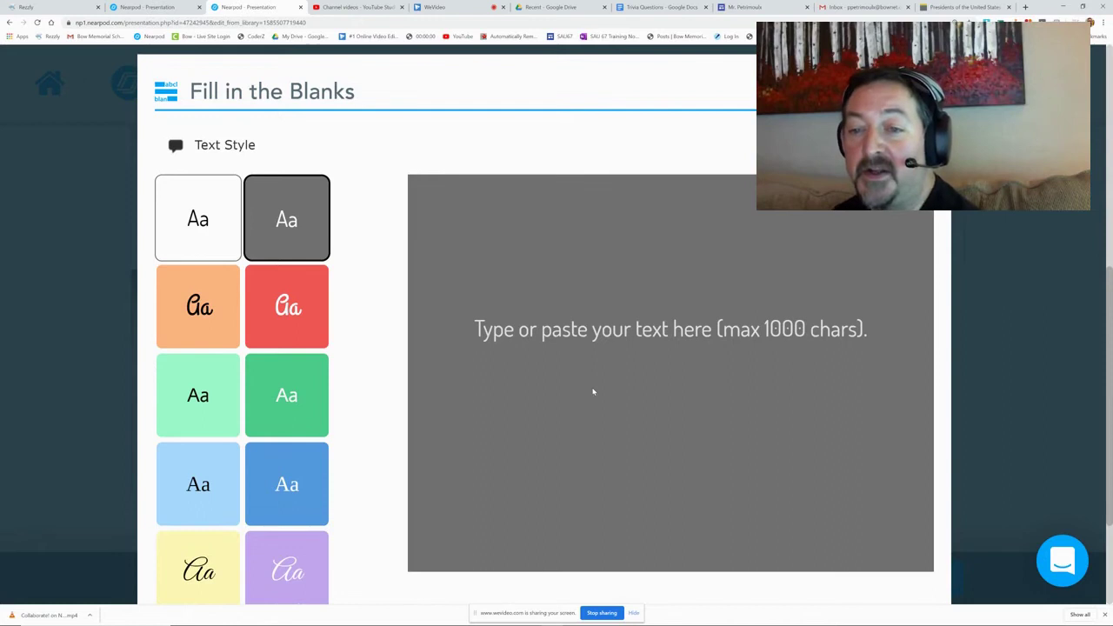
{"action": "left_click", "coordinate": [571, 339]}
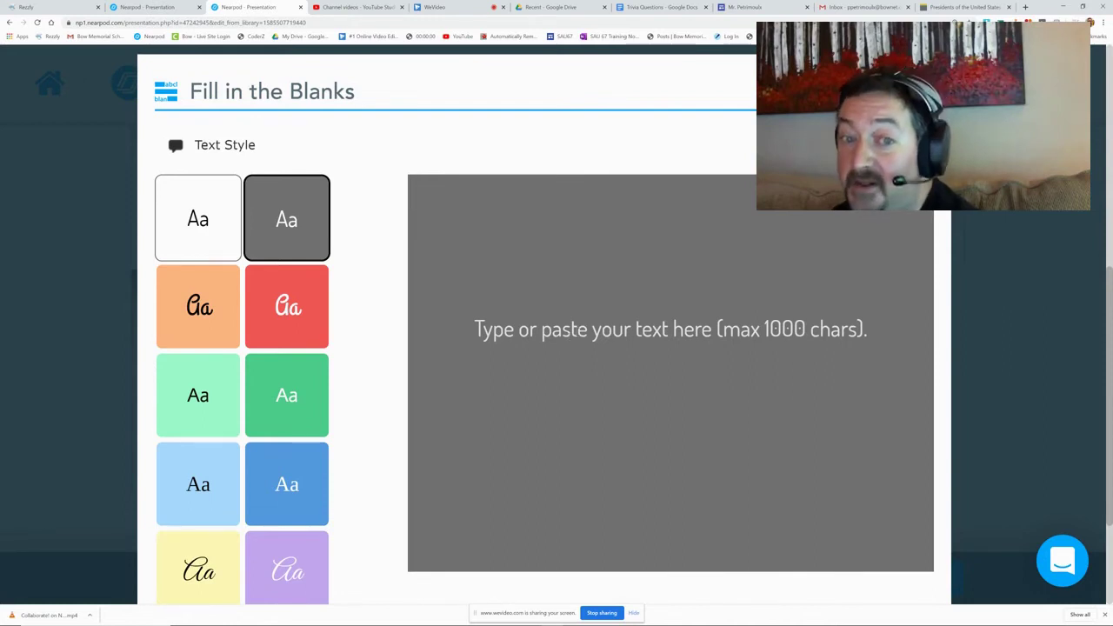
Step: Copy the four trivia questions and answers, The Grinch through Elsa, from the Trivia Questions doc
{"action": "left_click", "coordinate": [651, 8]}
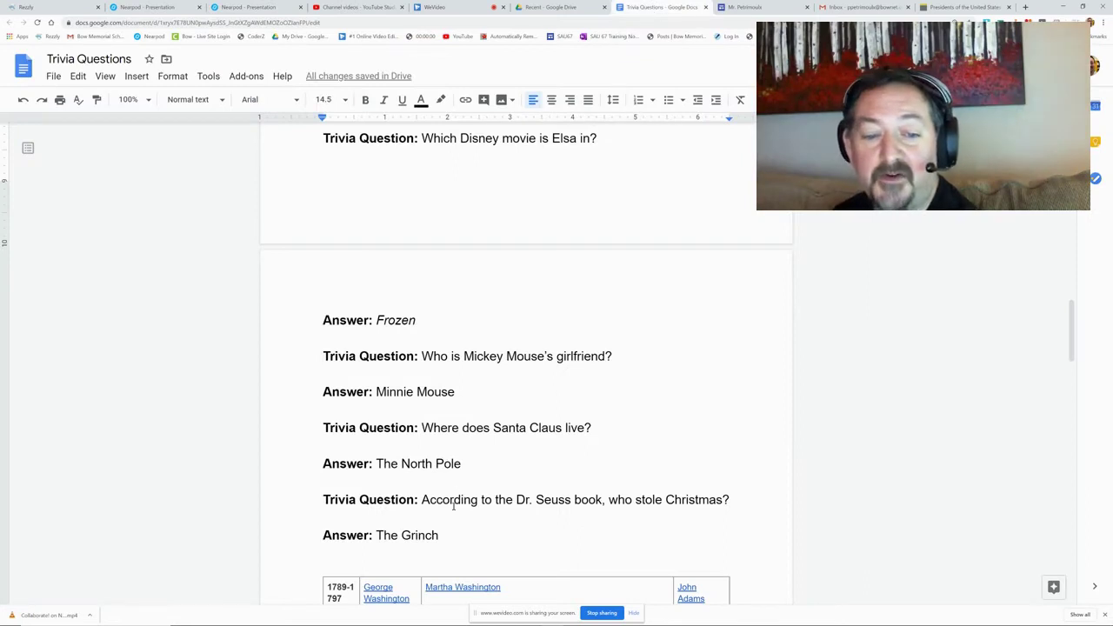
{"action": "left_click_drag", "start_coordinate": [444, 539], "coordinate": [323, 141]}
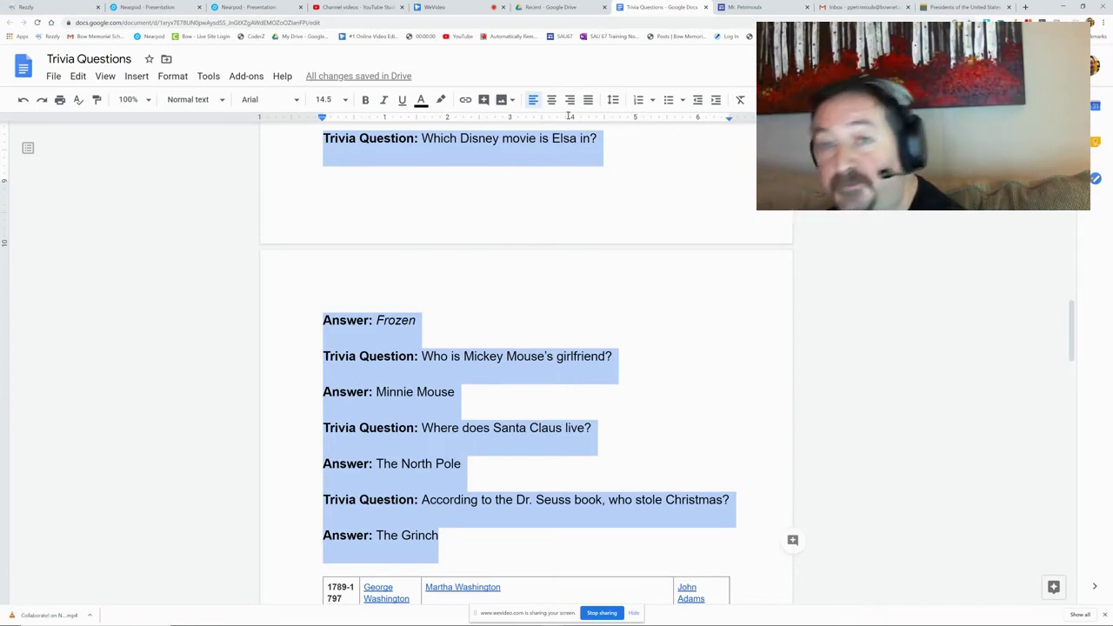
{"action": "left_click", "coordinate": [242, 7]}
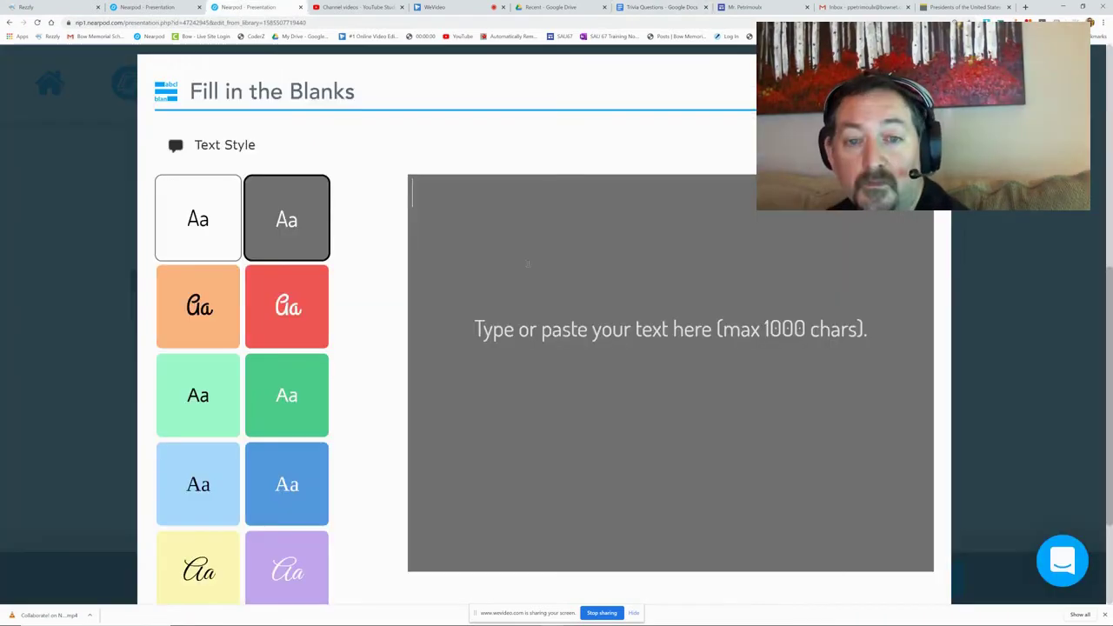
Step: Paste the trivia questions and strip the 'Trivia Question:' label from all four lines
{"action": "left_click", "coordinate": [471, 184]}
{"action": "key", "text": "ctrl+v"}
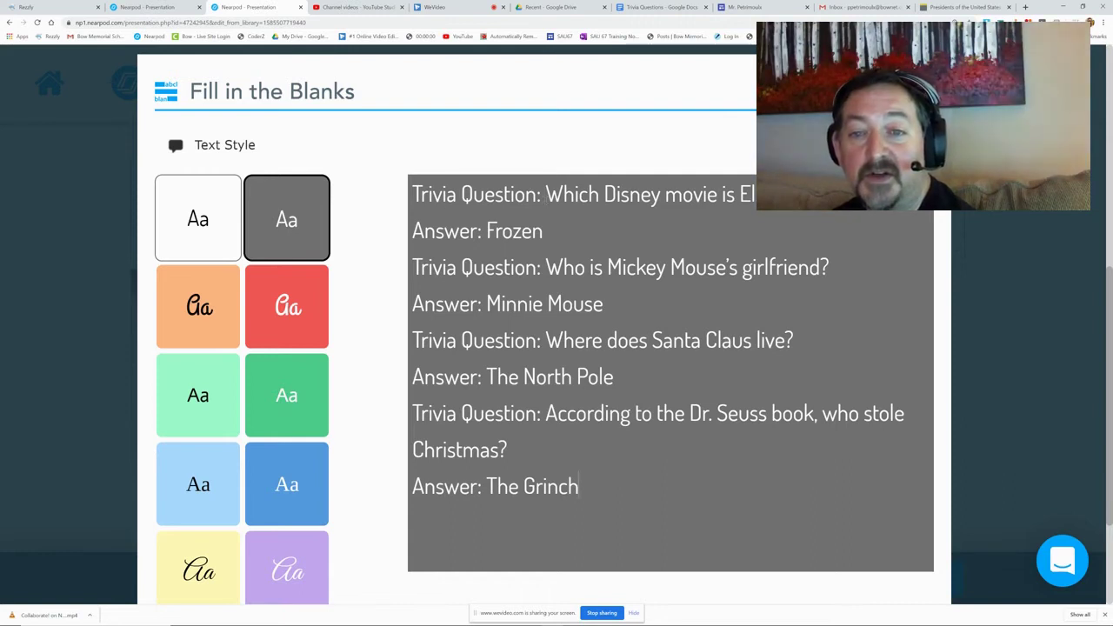
{"action": "left_click_drag", "start_coordinate": [545, 194], "coordinate": [412, 194]}
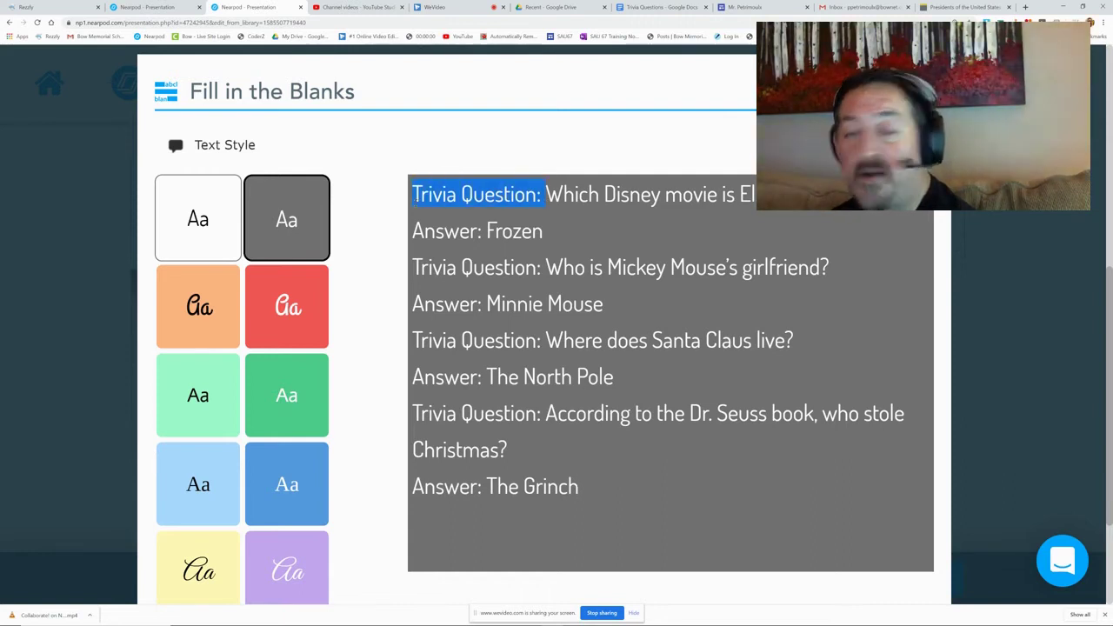
{"action": "key", "text": "BackSpace"}
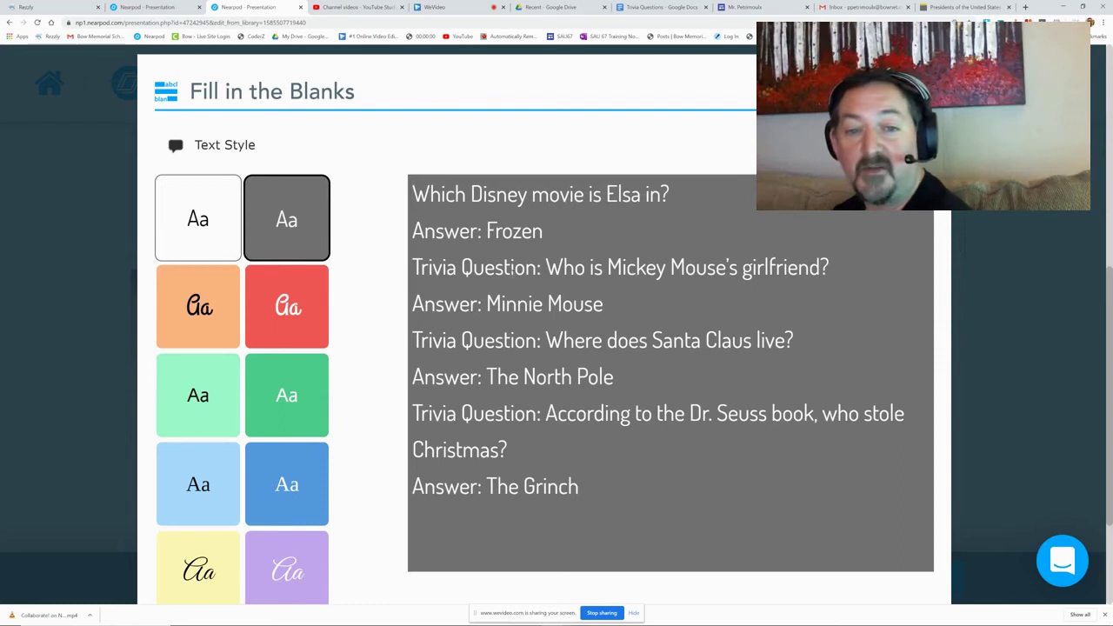
{"action": "left_click_drag", "start_coordinate": [546, 267], "coordinate": [413, 267]}
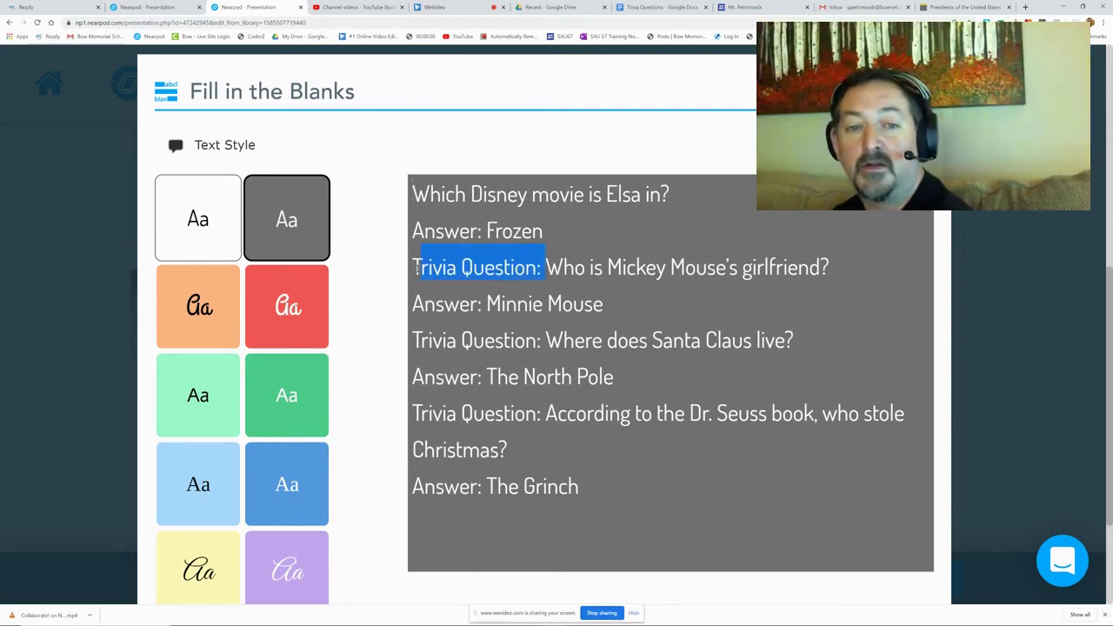
{"action": "key", "text": "BackSpace"}
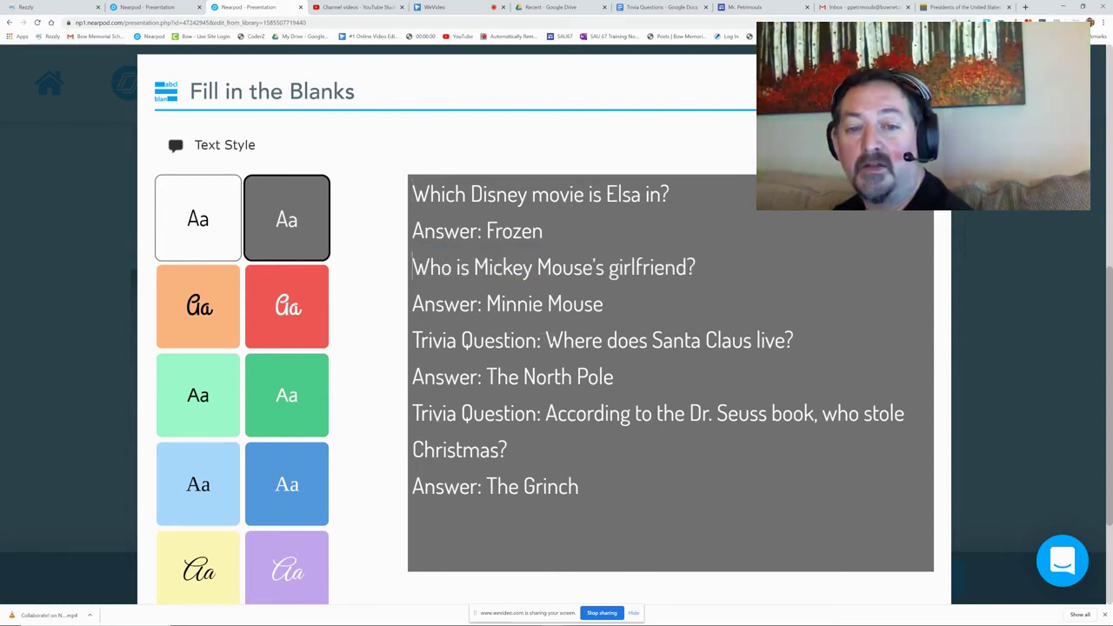
{"action": "left_click_drag", "start_coordinate": [542, 340], "coordinate": [412, 340]}
{"action": "key", "text": "BackSpace"}
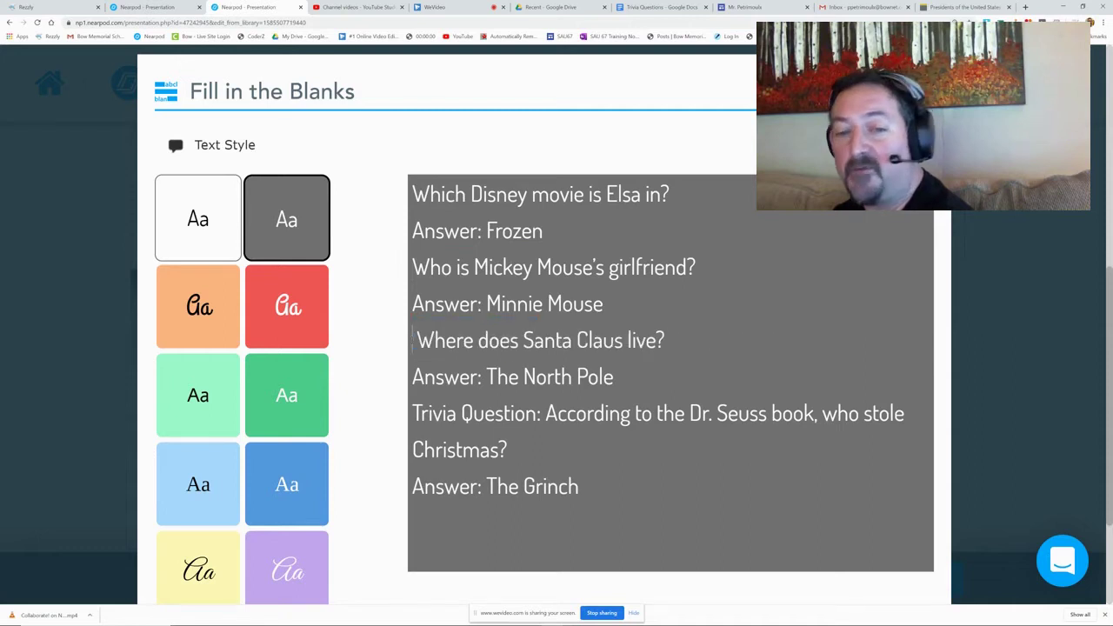
{"action": "key", "text": "Delete"}
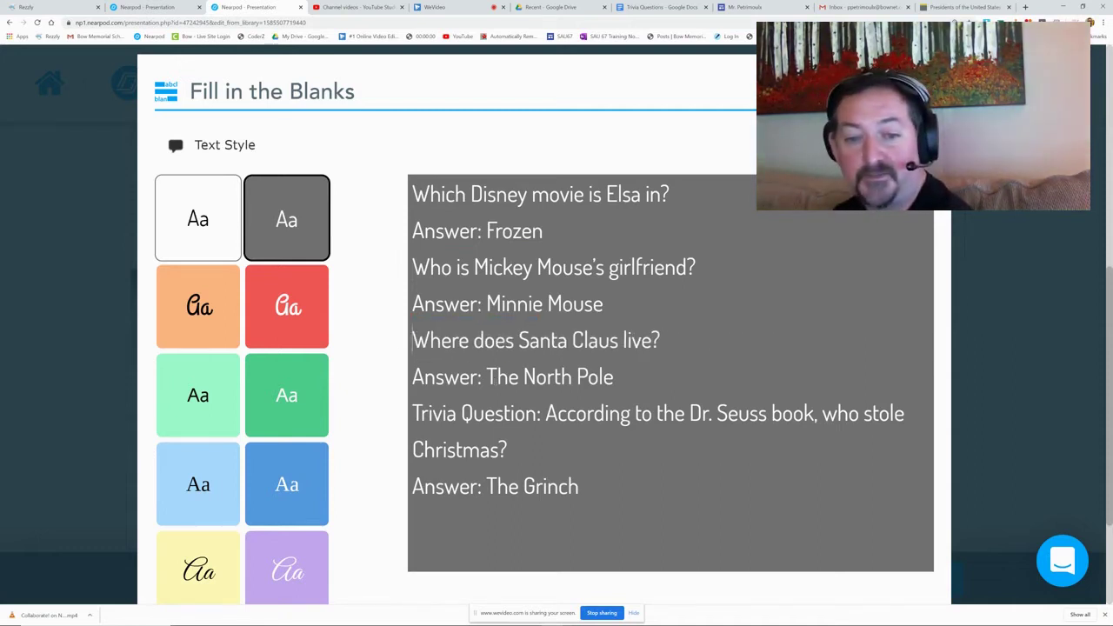
{"action": "left_click_drag", "start_coordinate": [541, 414], "coordinate": [412, 414]}
{"action": "key", "text": "Delete"}
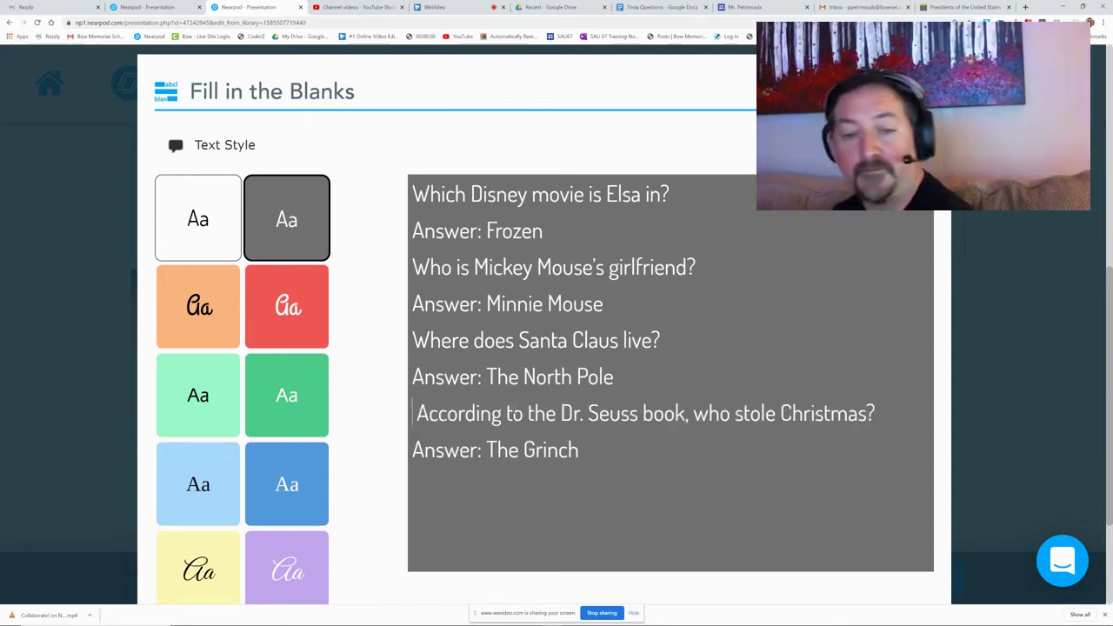
{"action": "key", "text": "Delete"}
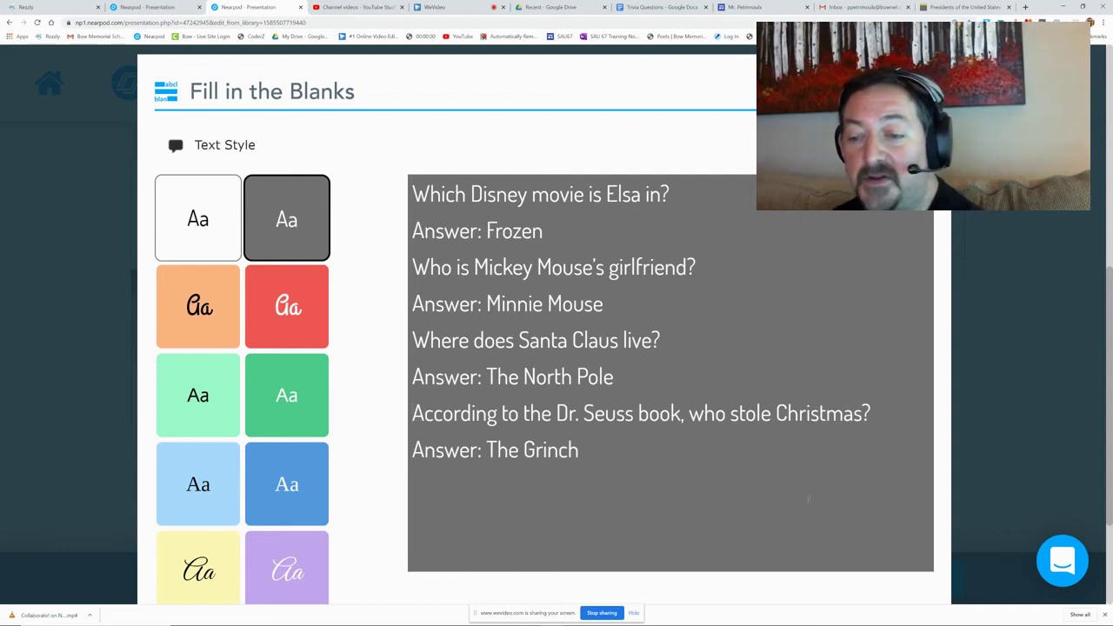
Step: Apply the purple script text style to the activity text
{"action": "scroll", "coordinate": [807, 498], "scroll_direction": "down", "scroll_amount": 2}
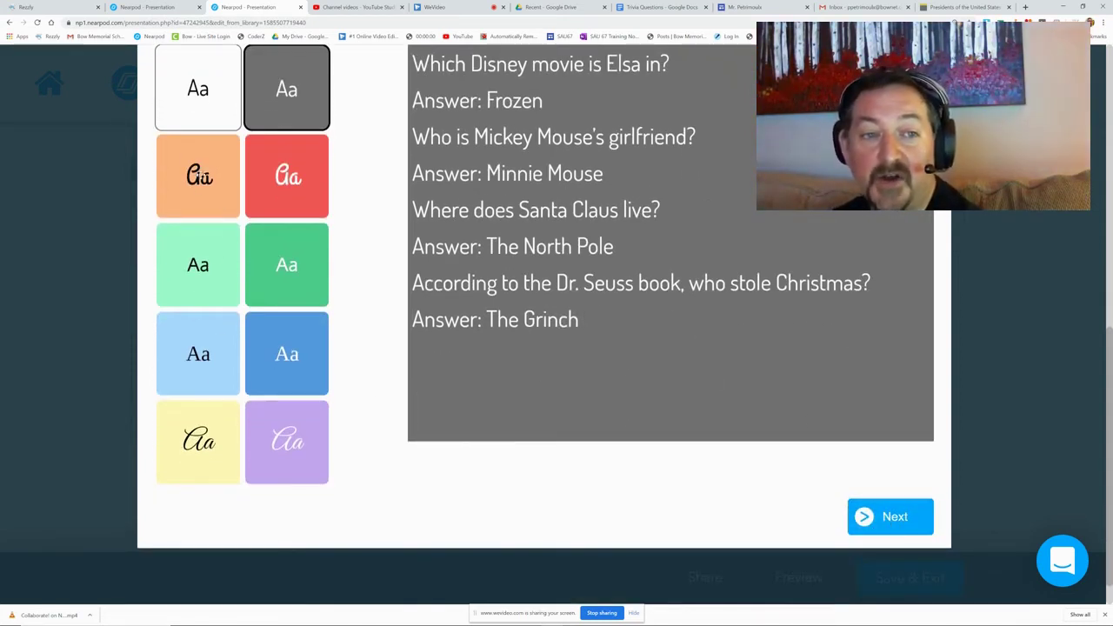
{"action": "left_click", "coordinate": [200, 176]}
{"action": "left_click", "coordinate": [208, 264]}
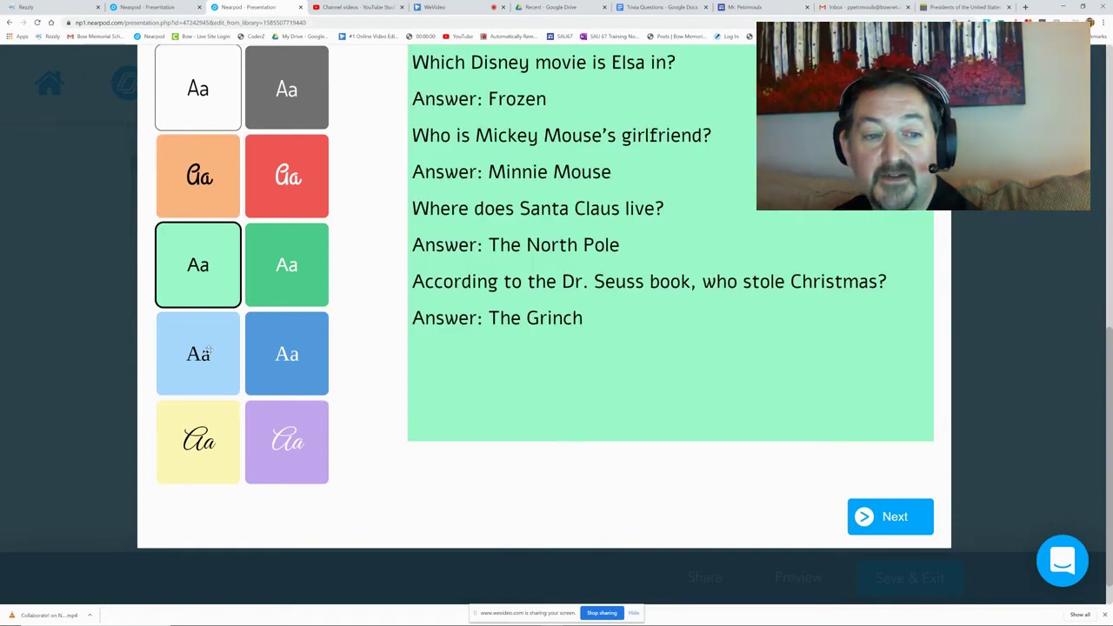
{"action": "left_click", "coordinate": [192, 423]}
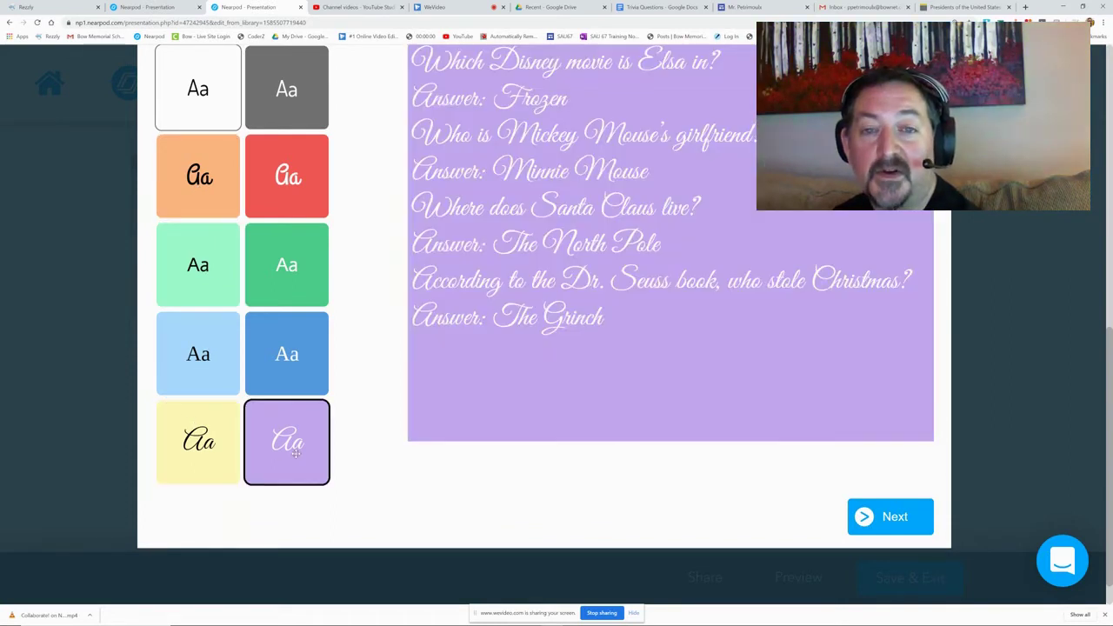
{"action": "left_click", "coordinate": [293, 425]}
{"action": "scroll", "coordinate": [641, 271], "scroll_direction": "up", "scroll_amount": 1}
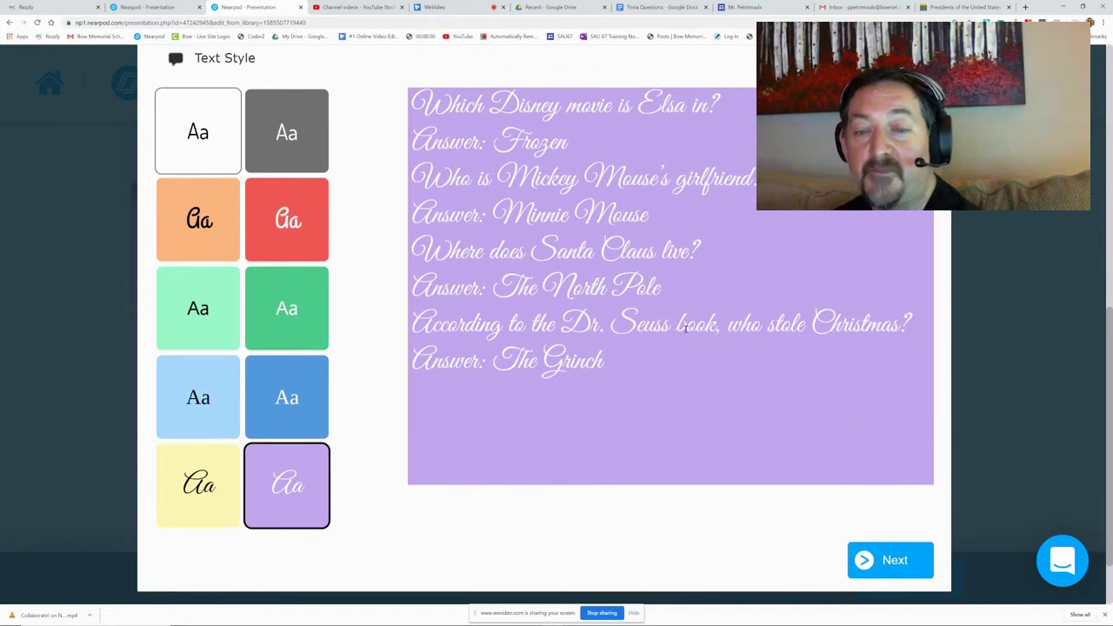
Step: Make Elsa, Minnie, North, Pole, The, Grinch, Dr. and Seuss blanks in the word bank
{"action": "left_click", "coordinate": [887, 557]}
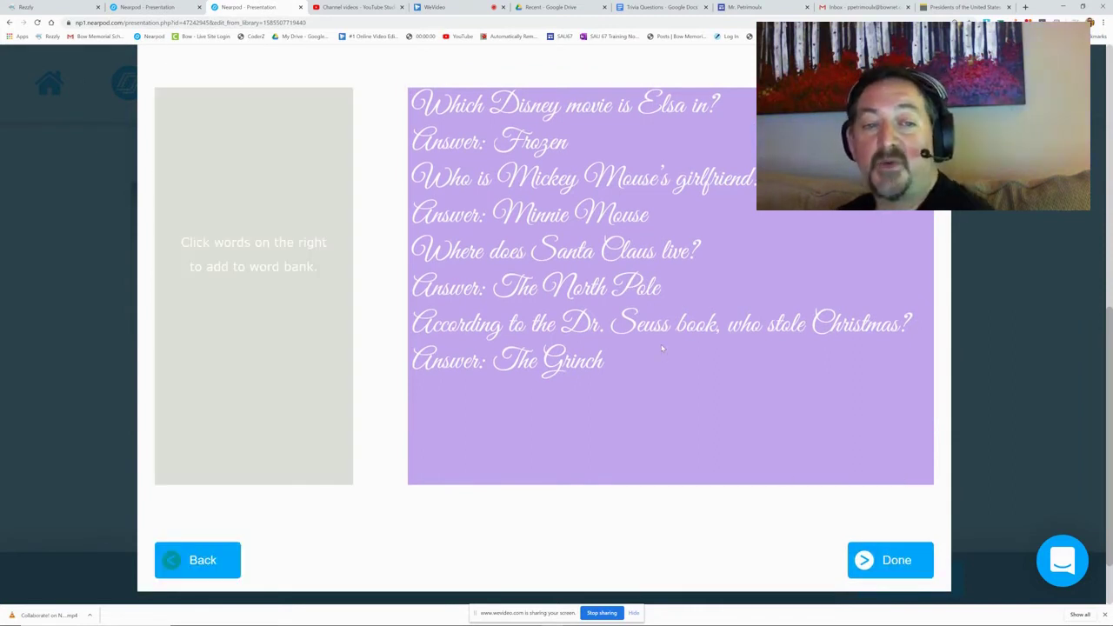
{"action": "scroll", "coordinate": [662, 348], "scroll_direction": "up", "scroll_amount": 1}
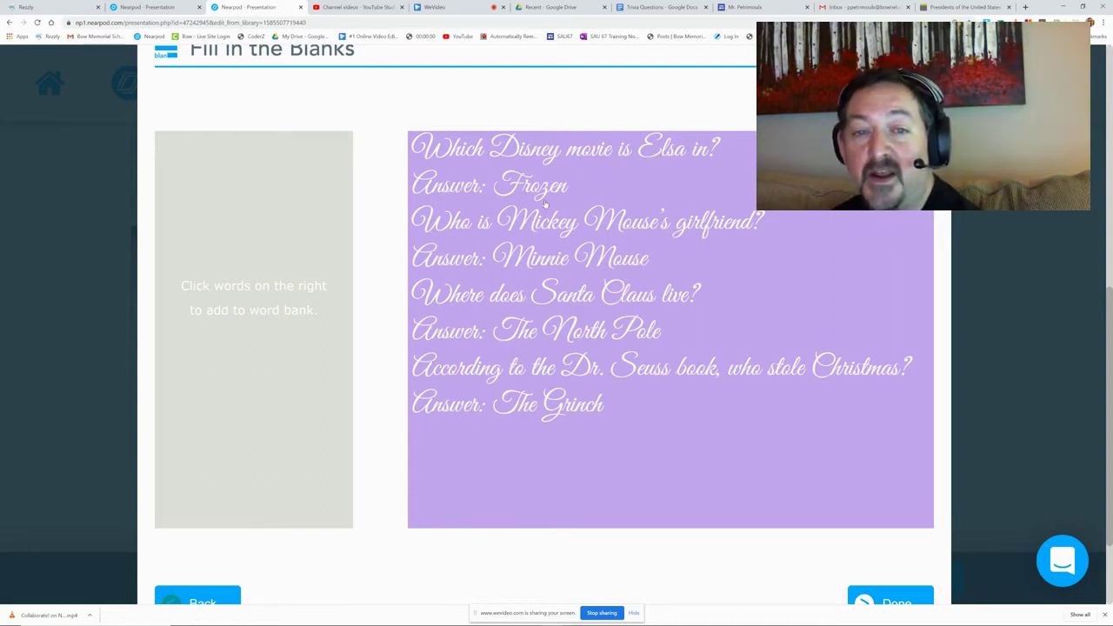
{"action": "left_click", "coordinate": [660, 155]}
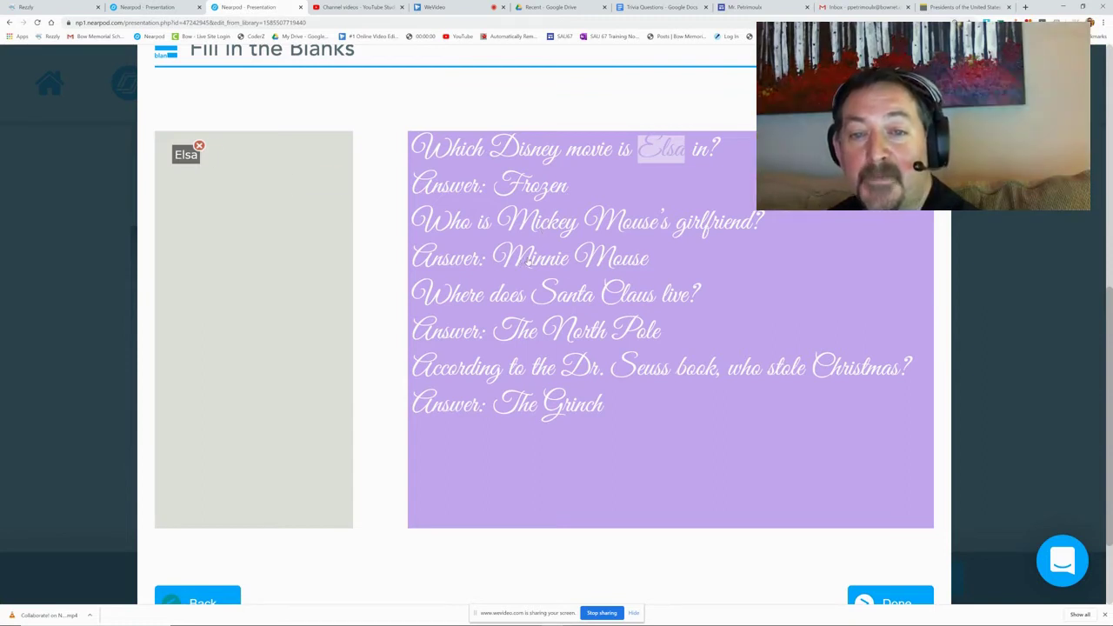
{"action": "double_click", "coordinate": [529, 259]}
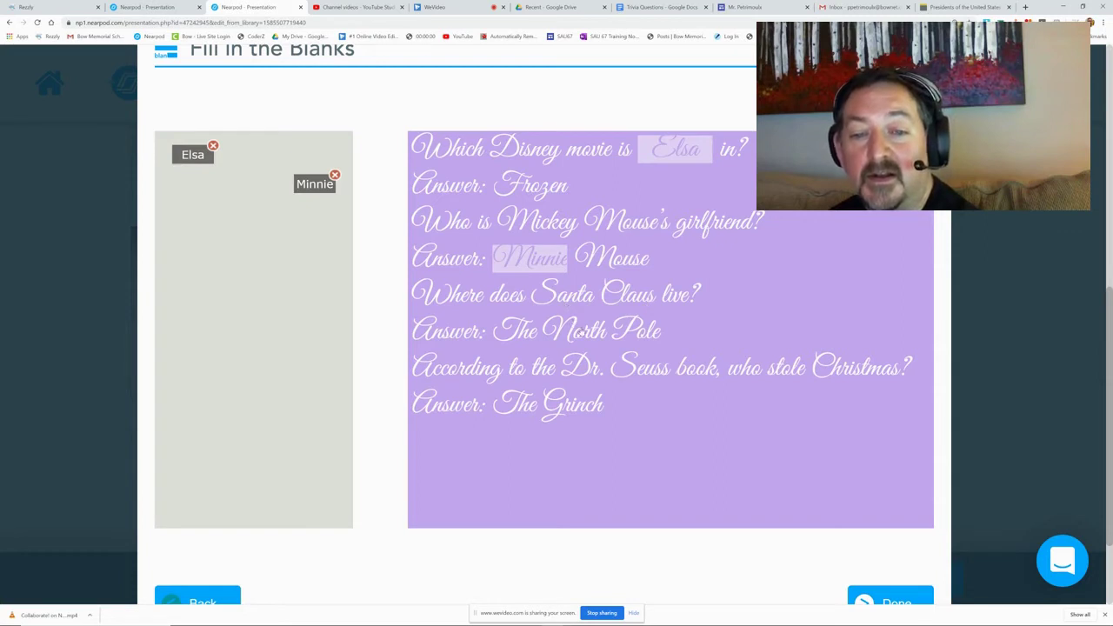
{"action": "double_click", "coordinate": [580, 332]}
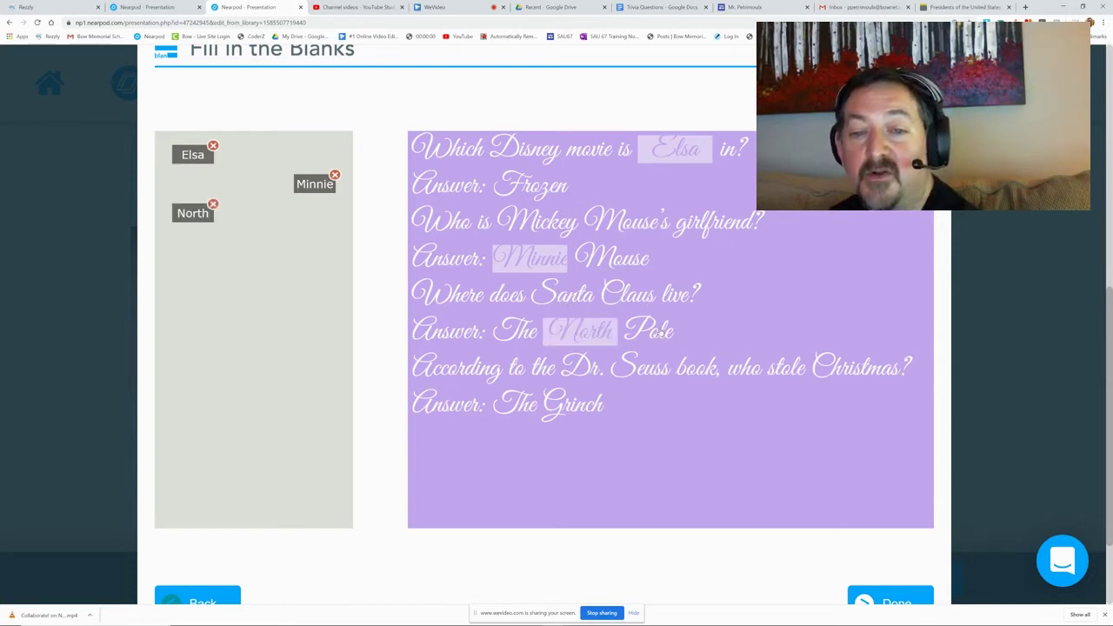
{"action": "double_click", "coordinate": [659, 331]}
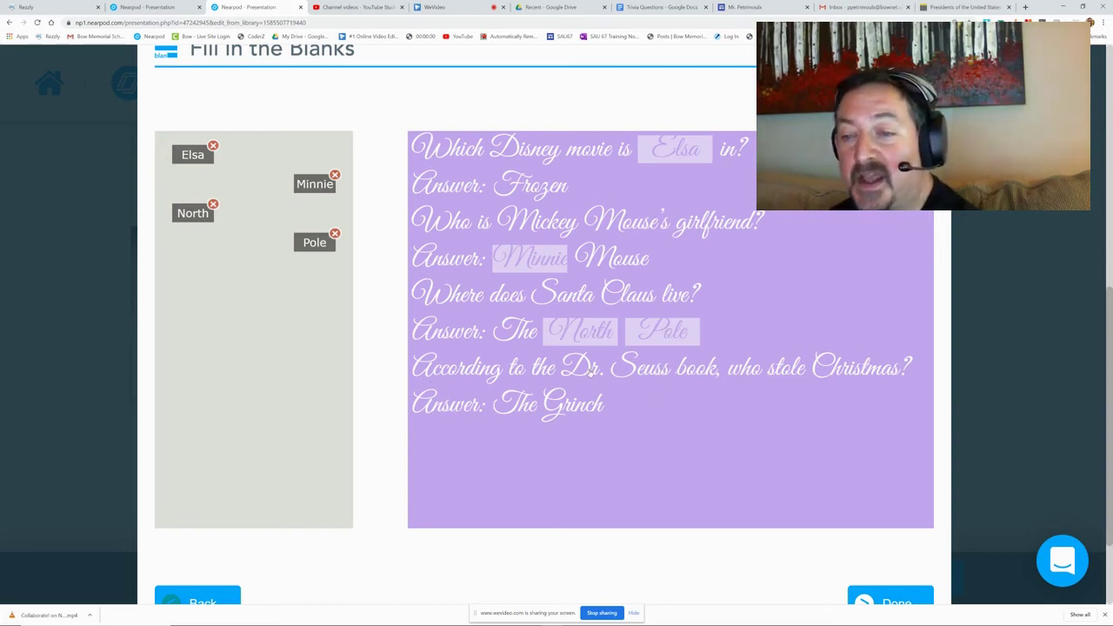
{"action": "double_click", "coordinate": [520, 416]}
{"action": "double_click", "coordinate": [594, 410]}
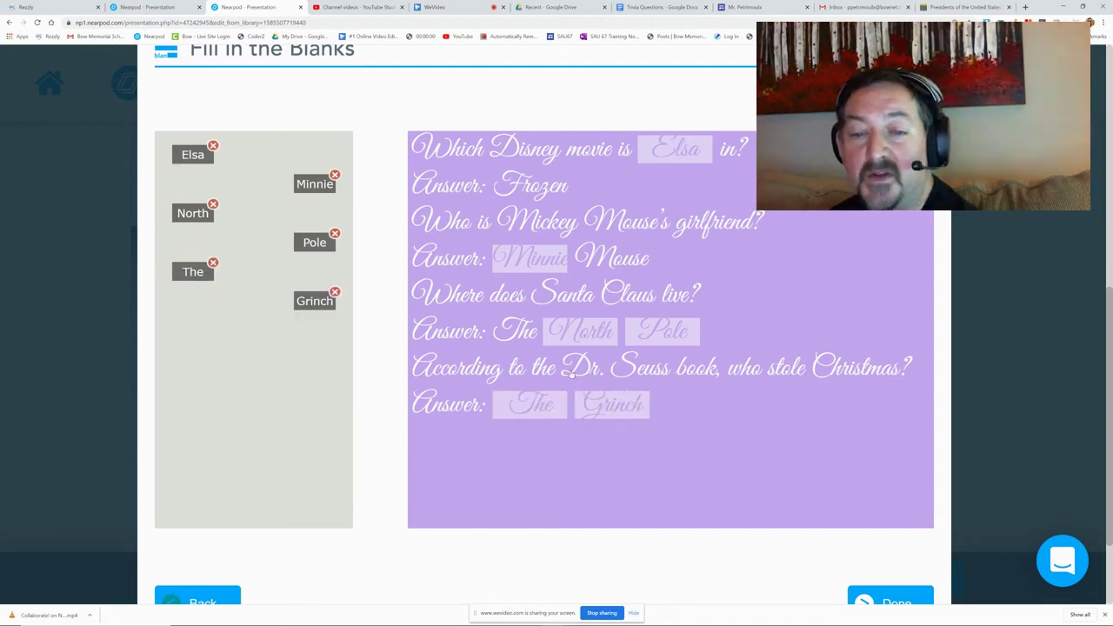
{"action": "double_click", "coordinate": [573, 374]}
{"action": "double_click", "coordinate": [682, 369]}
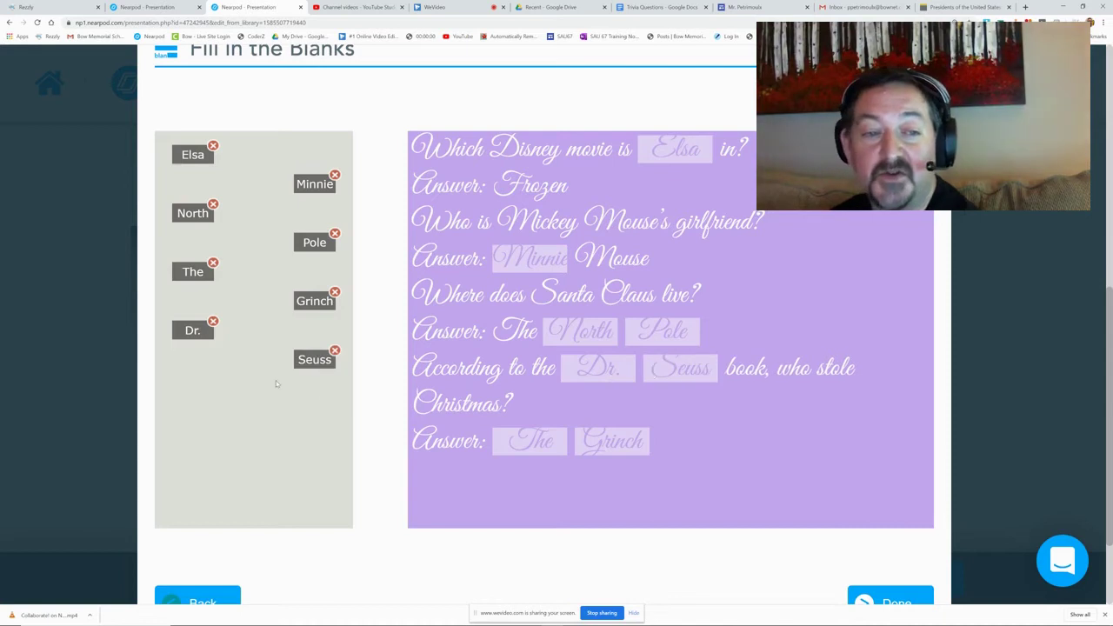
Step: Save the activity as slide 13 and reopen it to check its content
{"action": "left_click", "coordinate": [902, 597]}
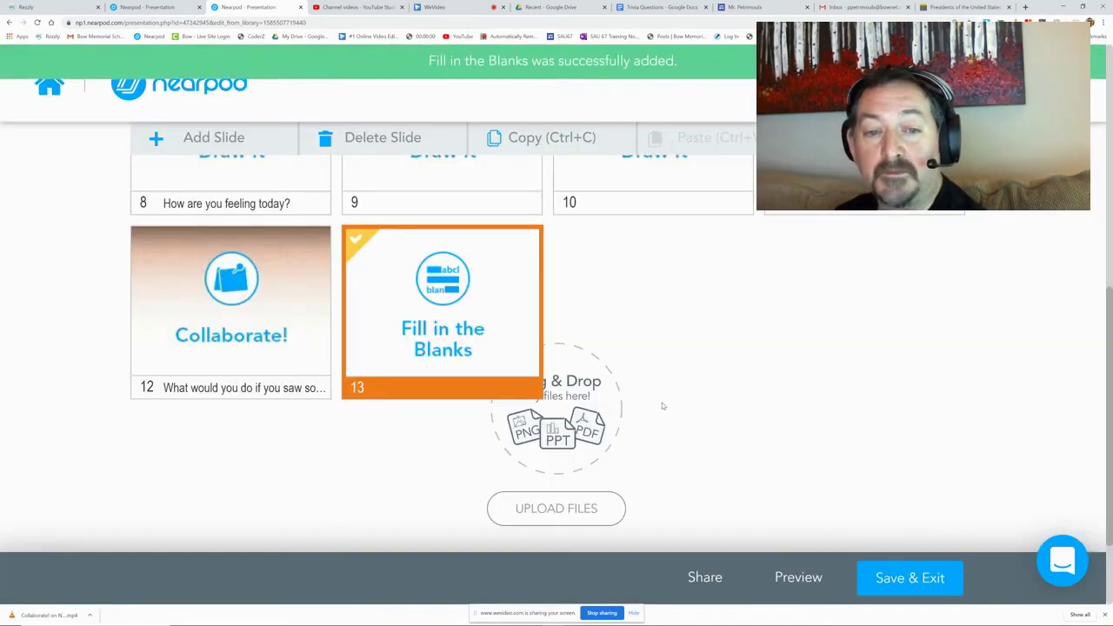
{"action": "left_click", "coordinate": [431, 280]}
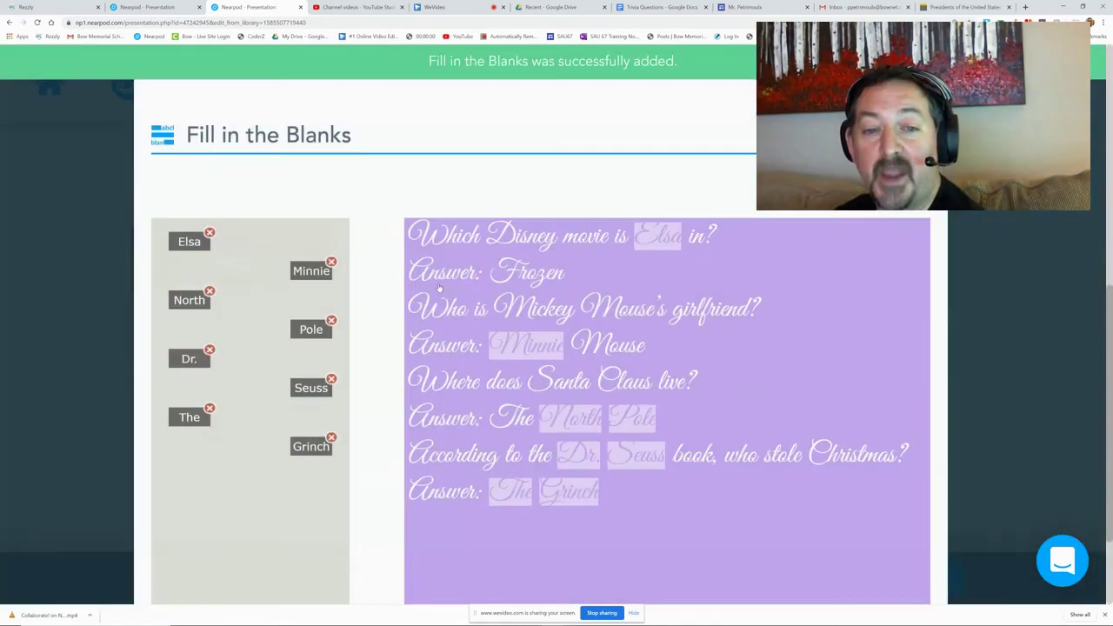
{"action": "scroll", "coordinate": [757, 348], "scroll_direction": "down", "scroll_amount": 3}
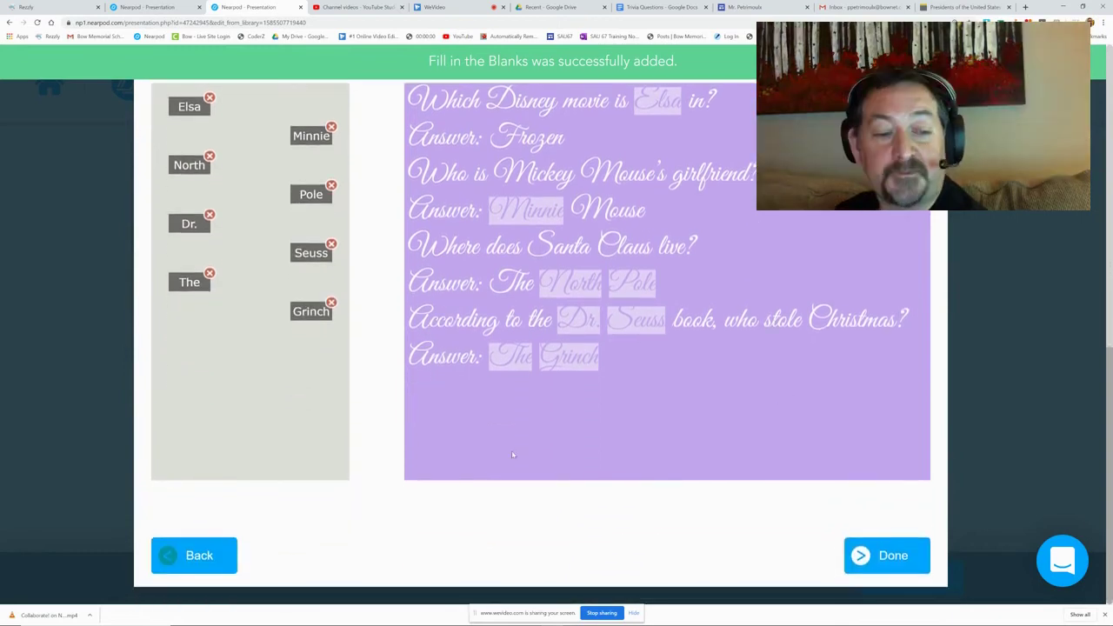
{"action": "scroll", "coordinate": [774, 517], "scroll_direction": "up", "scroll_amount": 3}
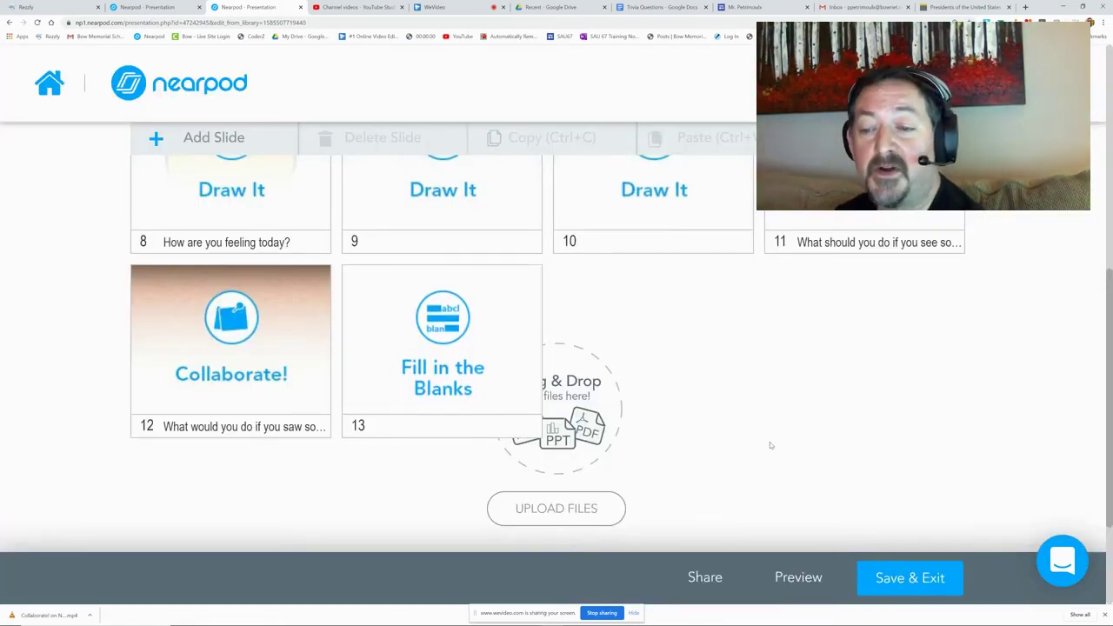
Step: Start another Fill in the Blanks activity slide and bring up the Trivia Questions doc
{"action": "left_click", "coordinate": [187, 138]}
{"action": "left_click", "coordinate": [700, 318]}
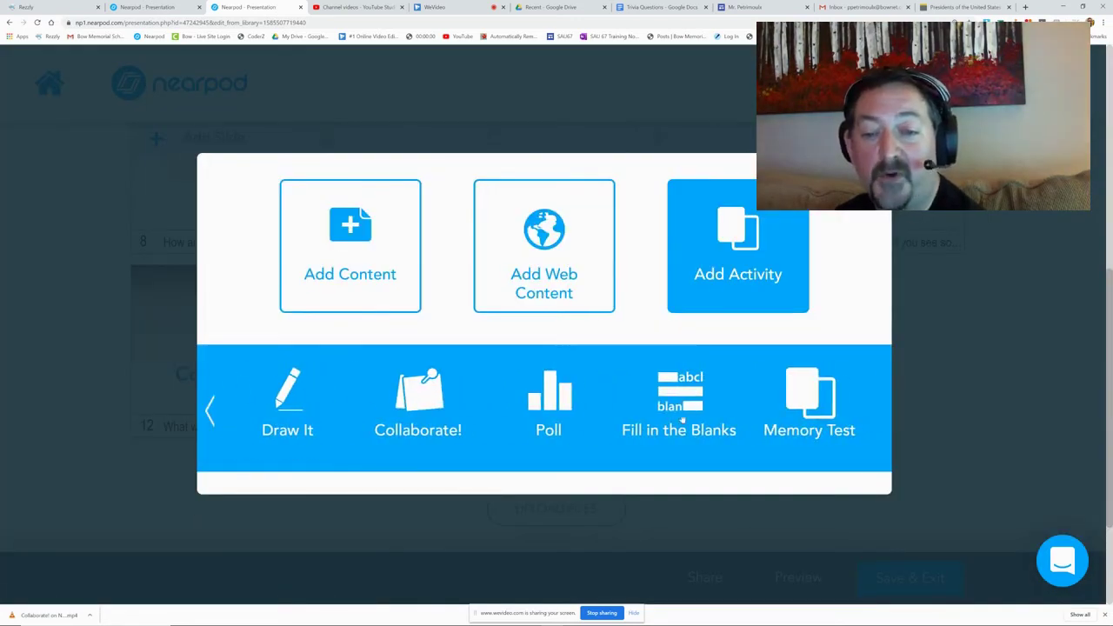
{"action": "left_click", "coordinate": [679, 399]}
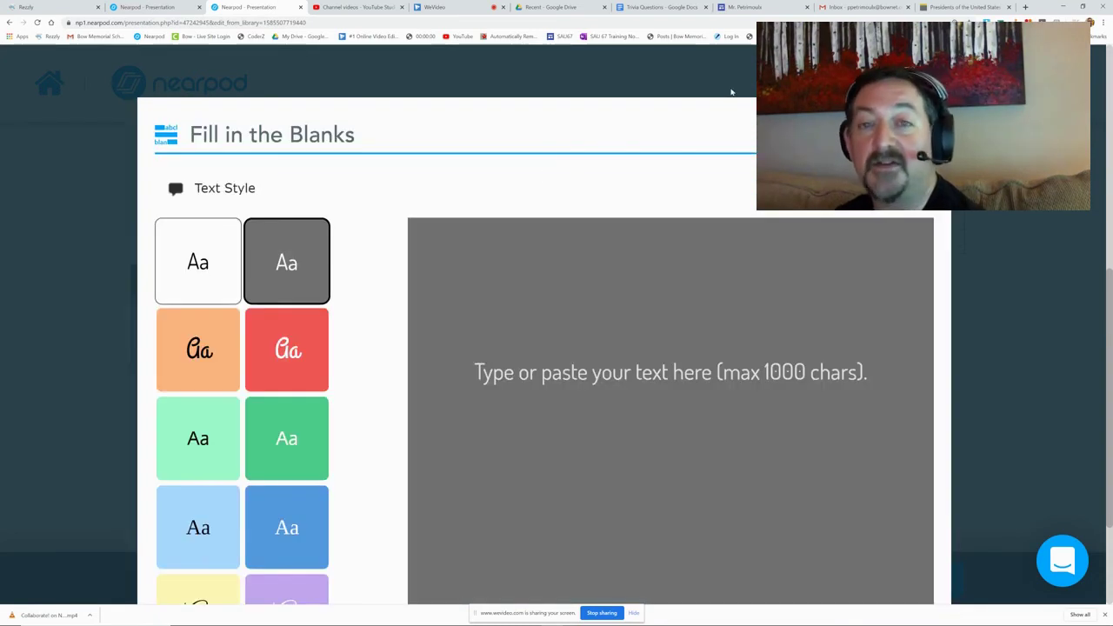
{"action": "left_click", "coordinate": [677, 9]}
{"action": "scroll", "coordinate": [666, 370], "scroll_direction": "up", "scroll_amount": 3}
{"action": "scroll", "coordinate": [667, 373], "scroll_direction": "up", "scroll_amount": 5}
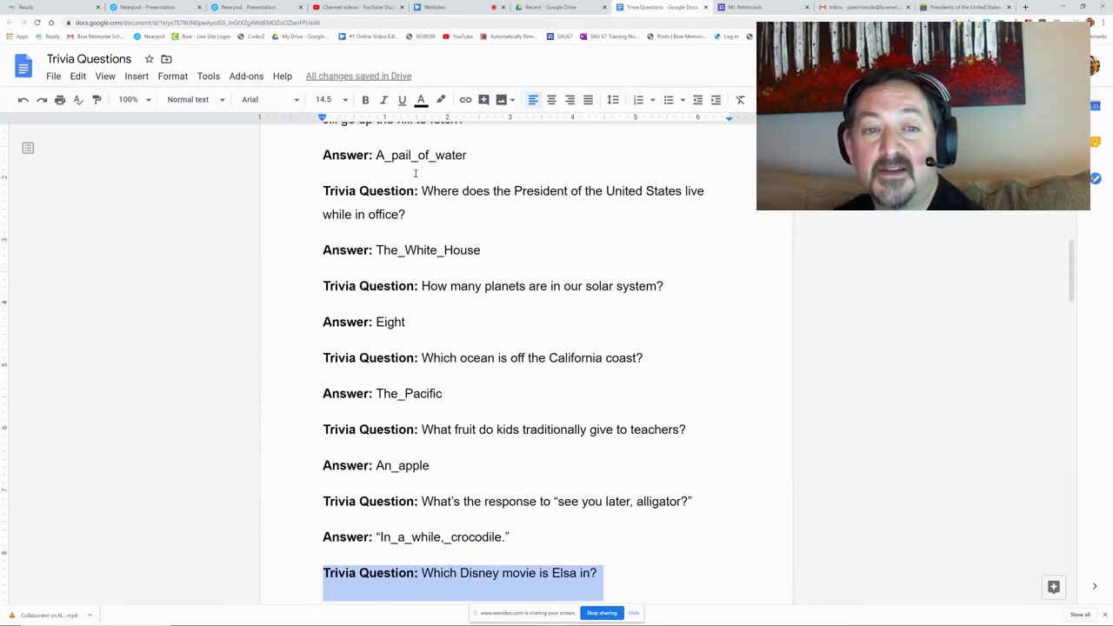
Step: Select the trivia text from the Jack and Jill question through the crocodile answer
{"action": "scroll", "coordinate": [430, 170], "scroll_direction": "up", "scroll_amount": 1}
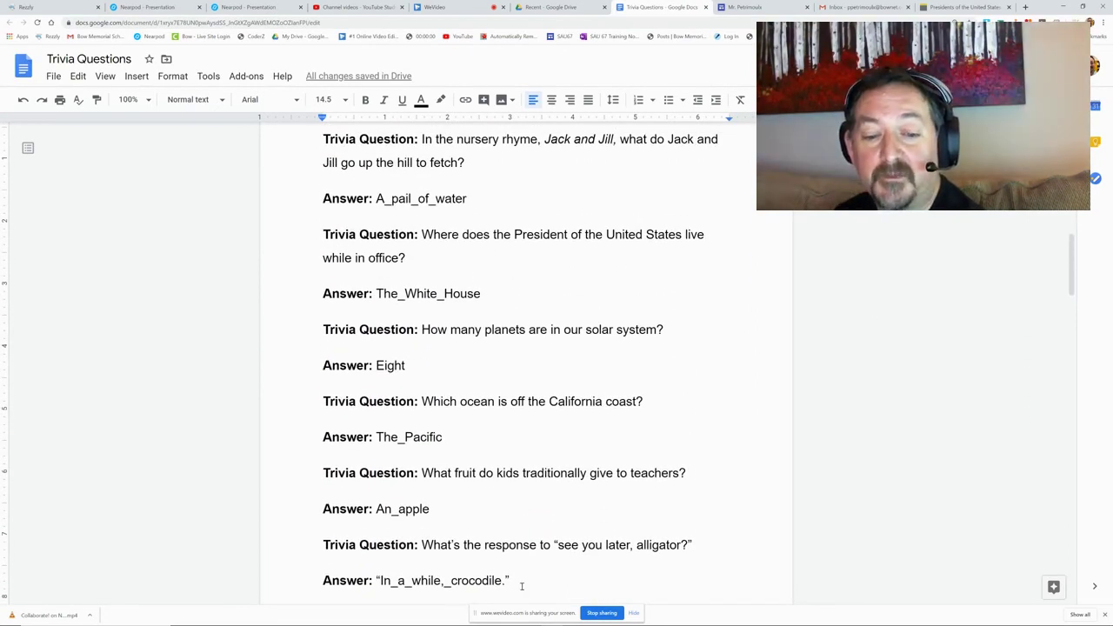
{"action": "left_click_drag", "start_coordinate": [521, 583], "coordinate": [325, 421]}
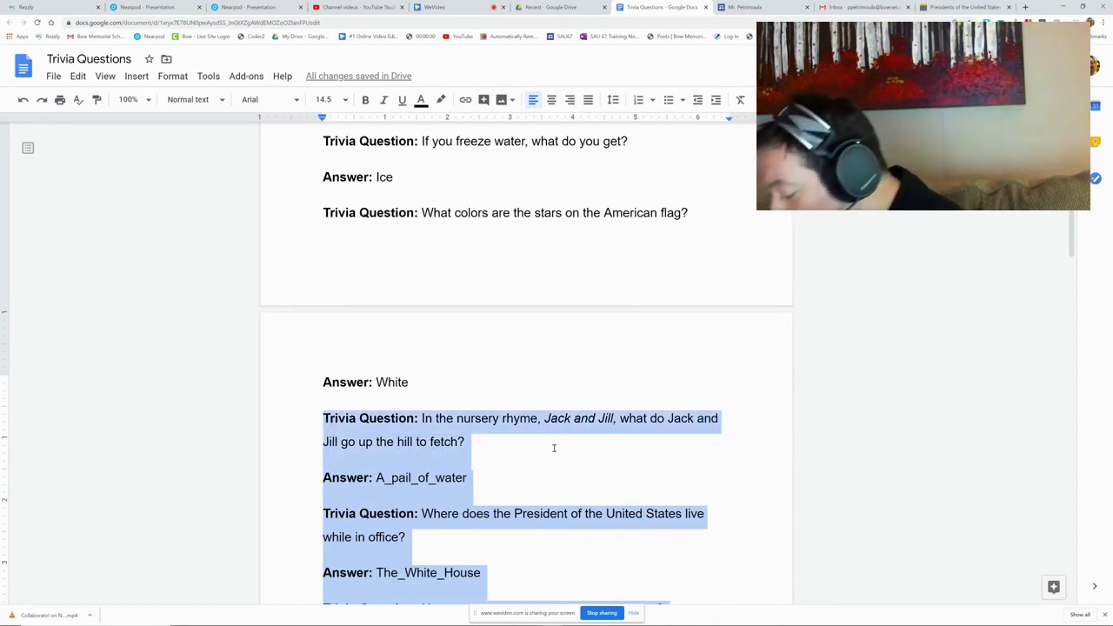
Step: Paste the copied trivia questions and underscore-joined answers into the new activity's text box
{"action": "left_click", "coordinate": [257, 13]}
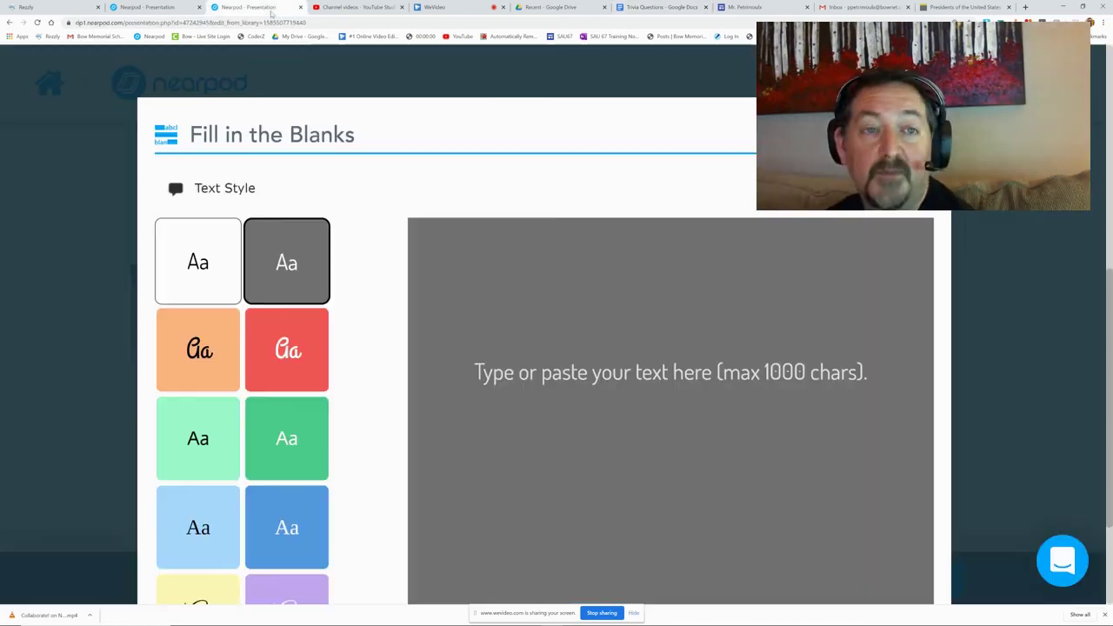
{"action": "left_click", "coordinate": [480, 262]}
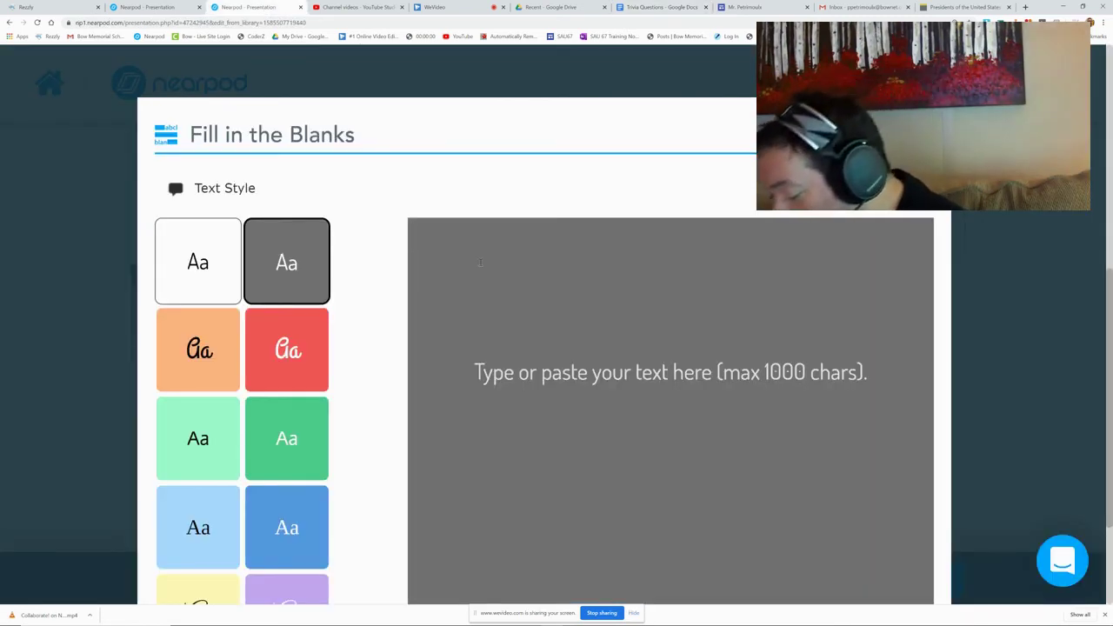
{"action": "key", "text": "ctrl+v"}
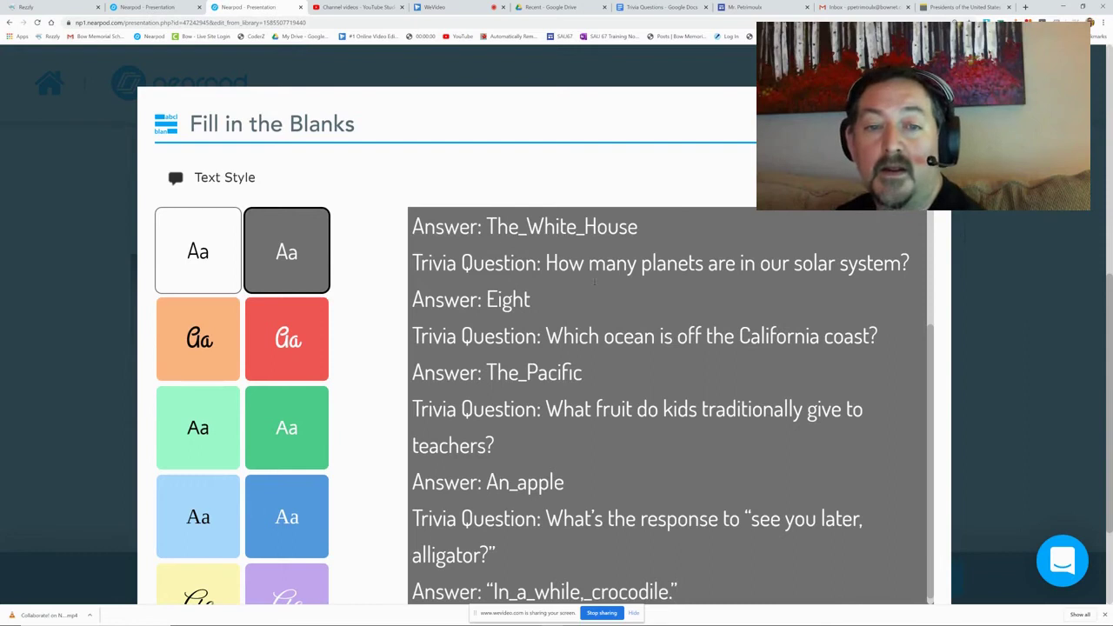
{"action": "left_click_drag", "start_coordinate": [640, 227], "coordinate": [393, 240]}
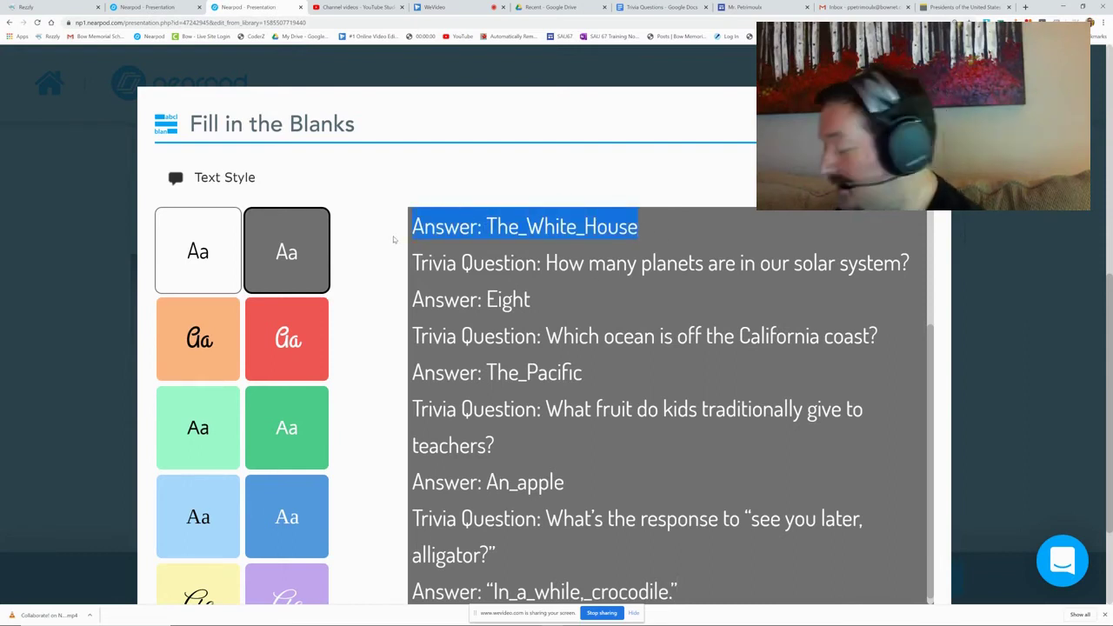
{"action": "key", "text": "BackSpace"}
{"action": "key", "text": "Delete"}
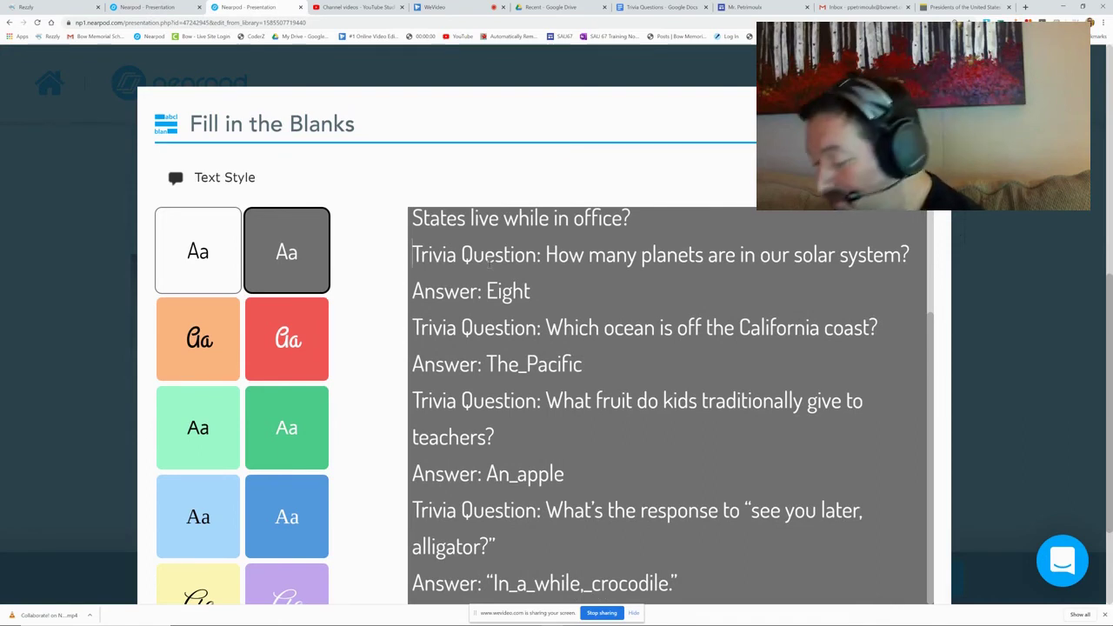
{"action": "key", "text": "ctrl+z"}
{"action": "key", "text": "ctrl+z"}
Step: Apply the orange script text style to the pasted trivia text
{"action": "scroll", "coordinate": [710, 294], "scroll_direction": "up", "scroll_amount": 5}
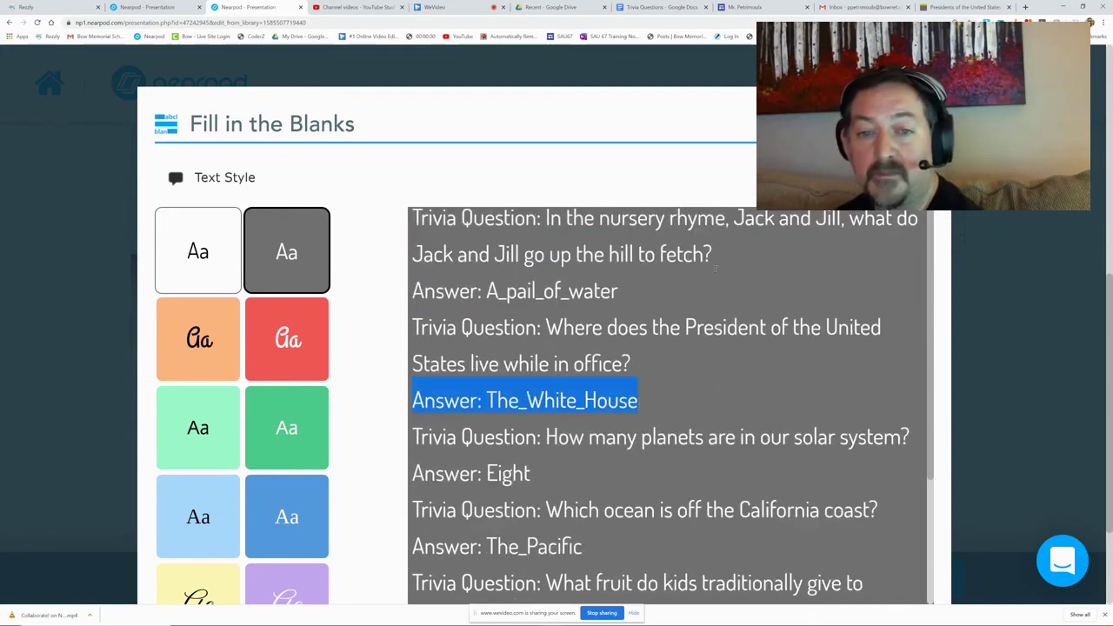
{"action": "scroll", "coordinate": [1098, 296], "scroll_direction": "down", "scroll_amount": 5}
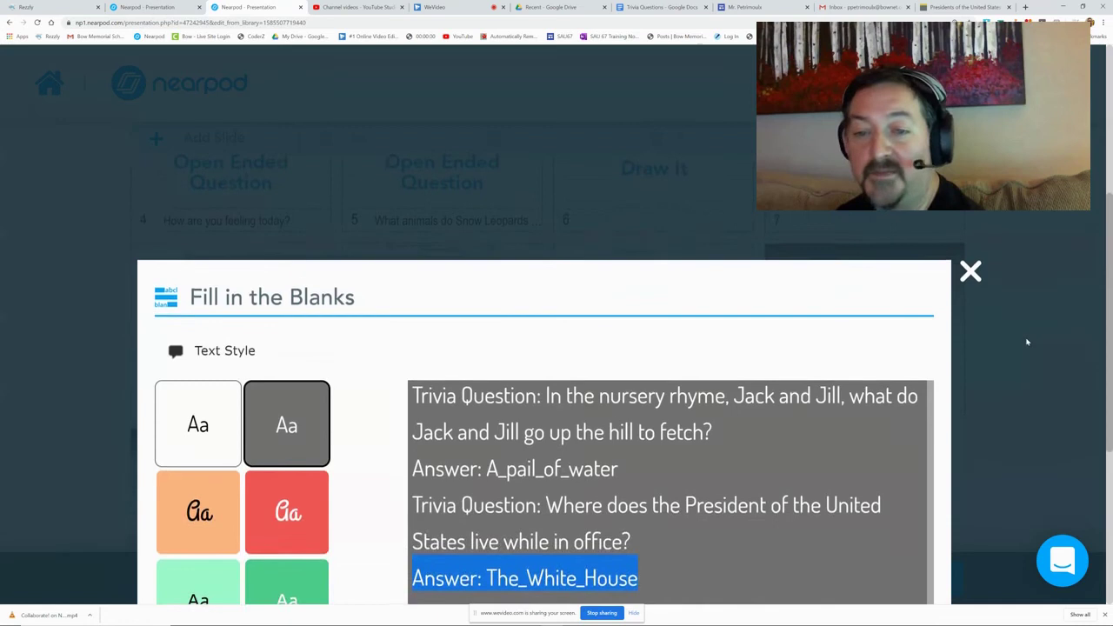
{"action": "left_click", "coordinate": [668, 277]}
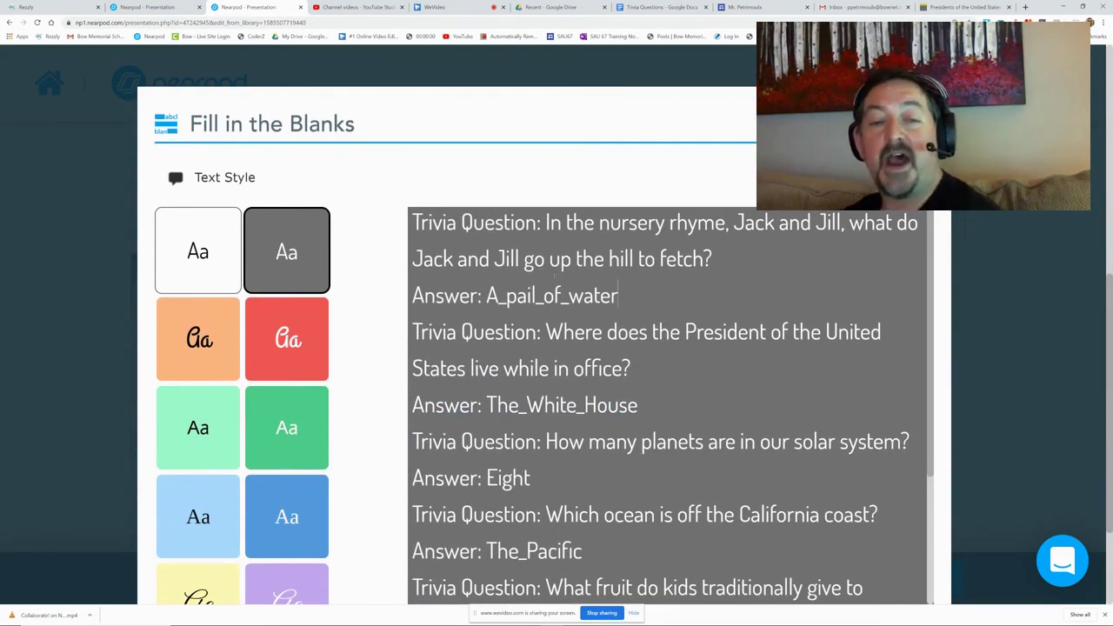
{"action": "left_click", "coordinate": [288, 426]}
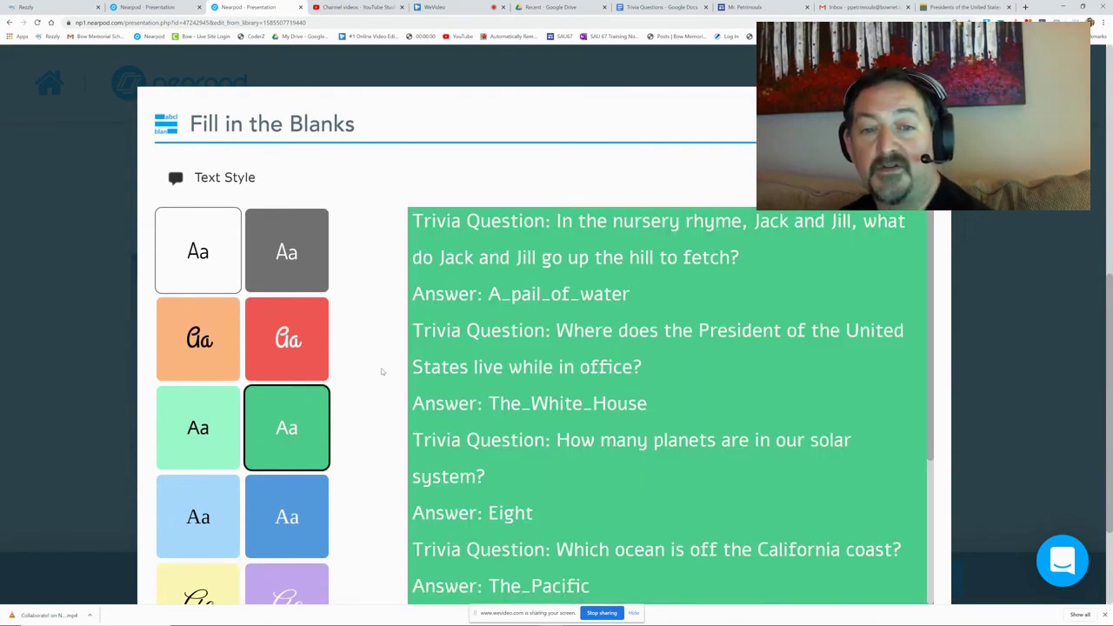
{"action": "scroll", "coordinate": [365, 378], "scroll_direction": "down", "scroll_amount": 3}
{"action": "left_click", "coordinate": [216, 223]}
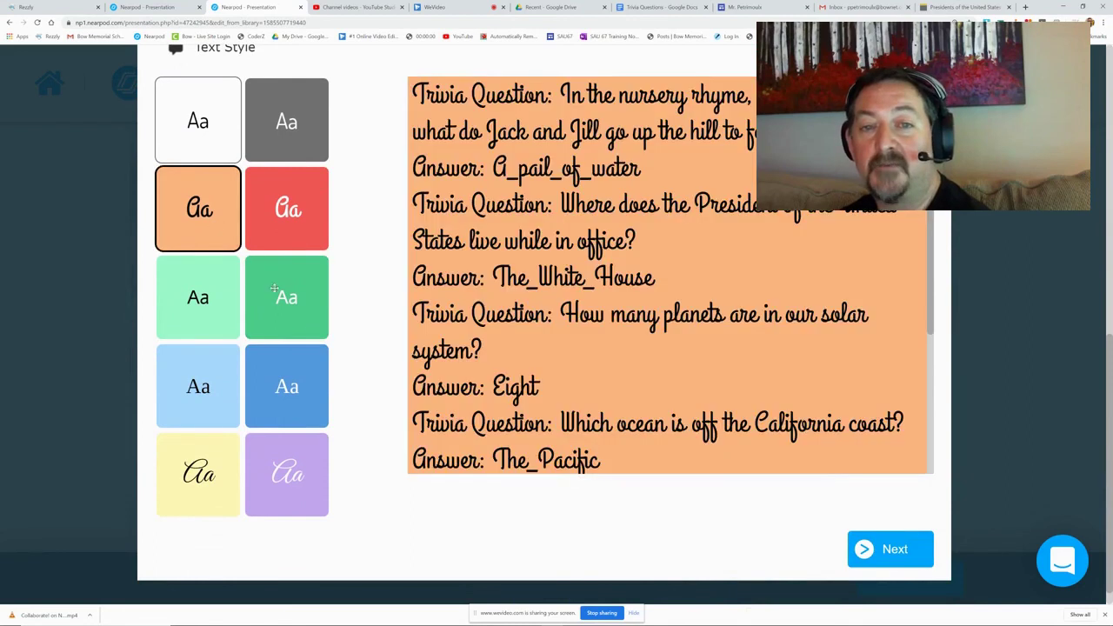
Step: Blank A_pail_of_water, The_White_House, Eight, The_Pacific, An_apple and "In_a_while,_crocodile.", then save the slide
{"action": "left_click", "coordinate": [895, 551]}
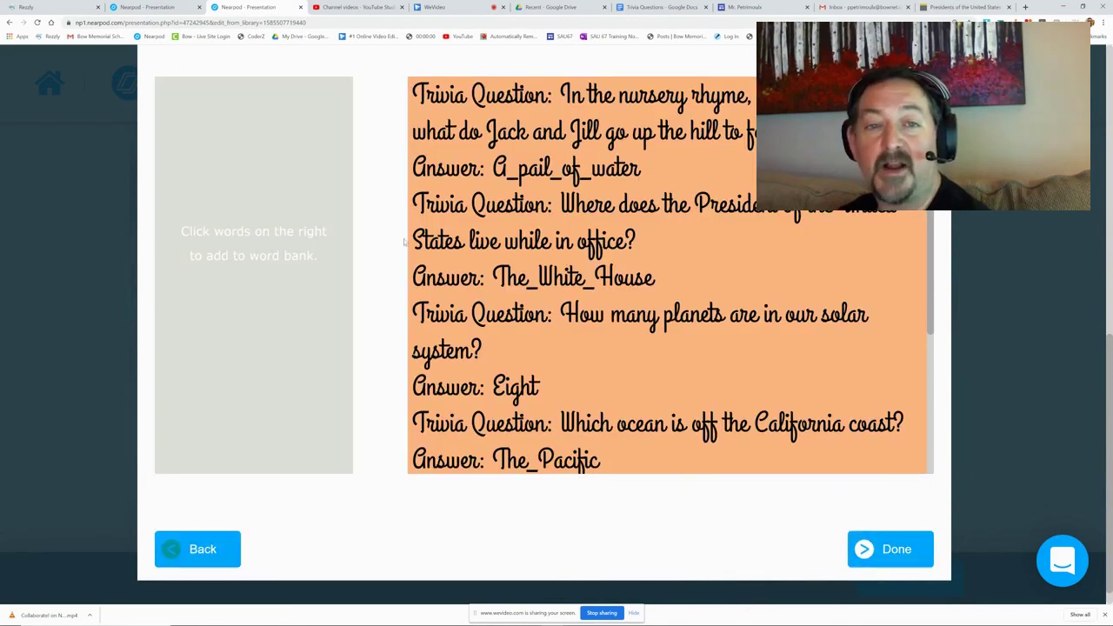
{"action": "scroll", "coordinate": [404, 243], "scroll_direction": "up", "scroll_amount": 1}
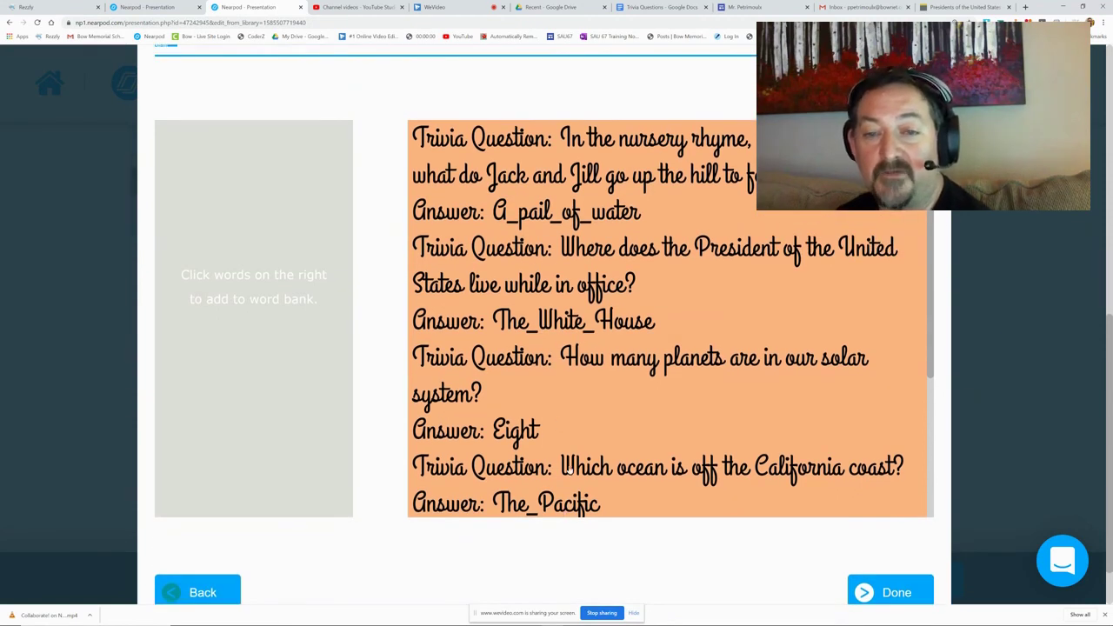
{"action": "left_click", "coordinate": [561, 214]}
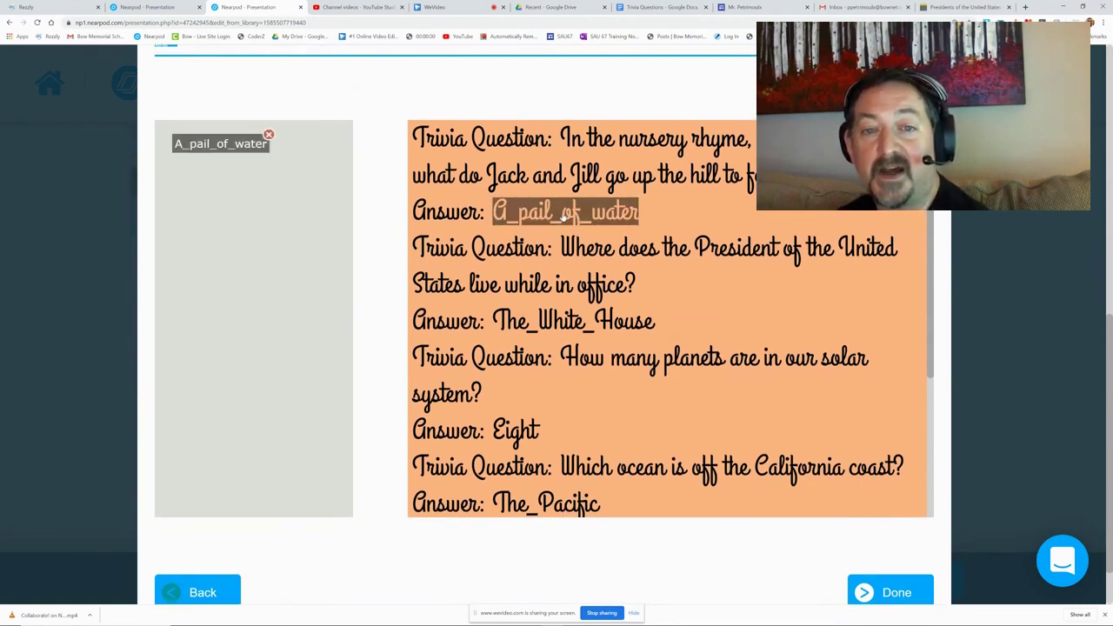
{"action": "left_click", "coordinate": [558, 327]}
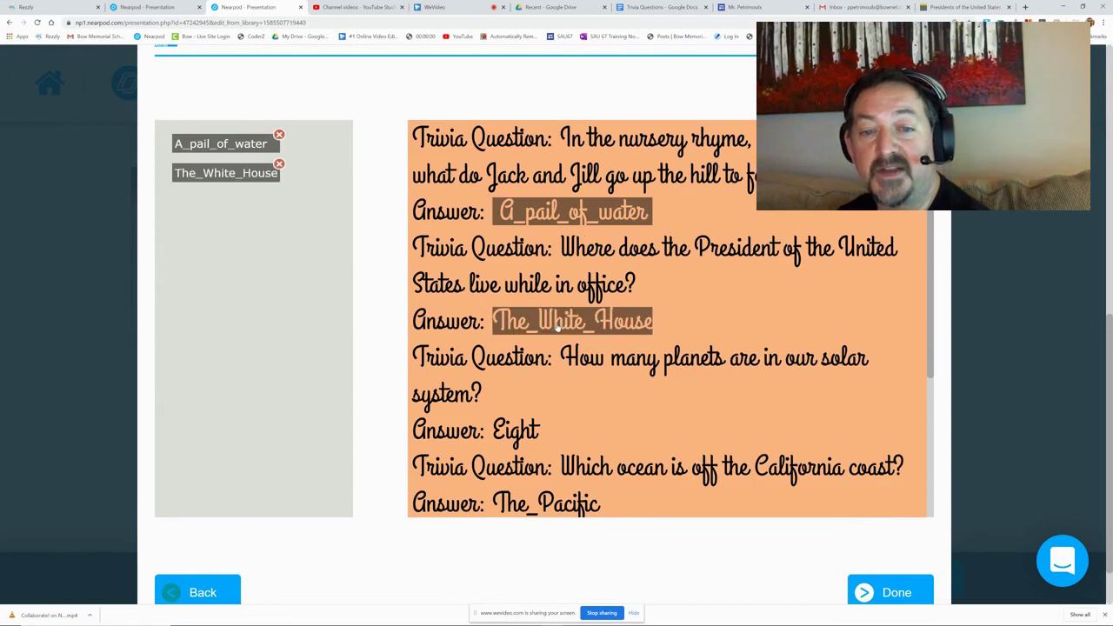
{"action": "left_click", "coordinate": [519, 432]}
{"action": "scroll", "coordinate": [540, 392], "scroll_direction": "down", "scroll_amount": 2}
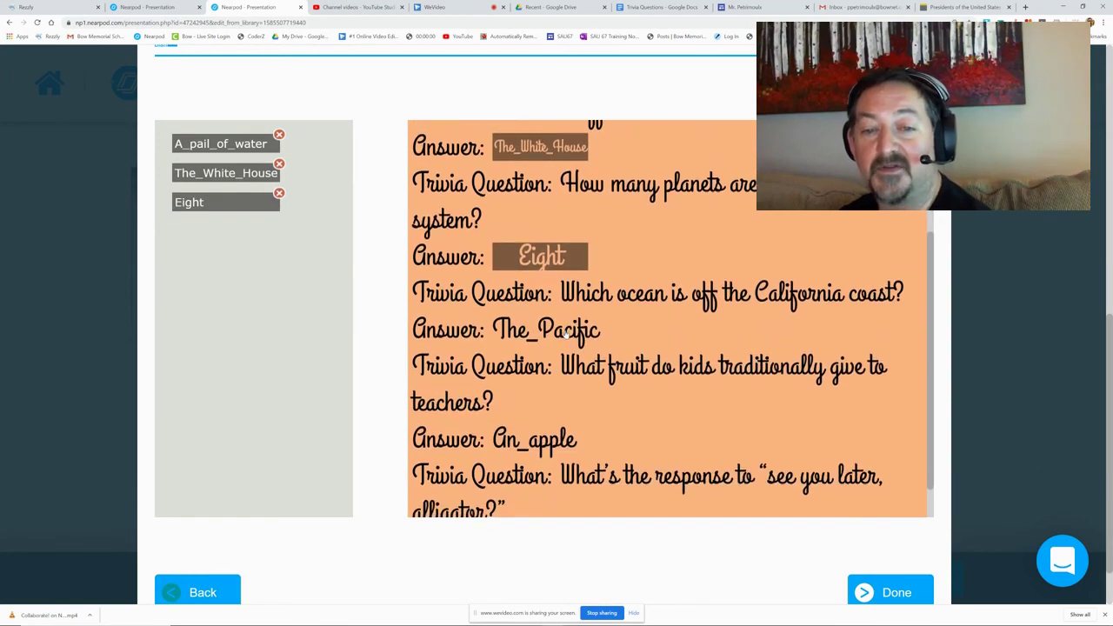
{"action": "left_click", "coordinate": [566, 334]}
{"action": "left_click", "coordinate": [550, 440]}
{"action": "scroll", "coordinate": [589, 402], "scroll_direction": "down", "scroll_amount": 1}
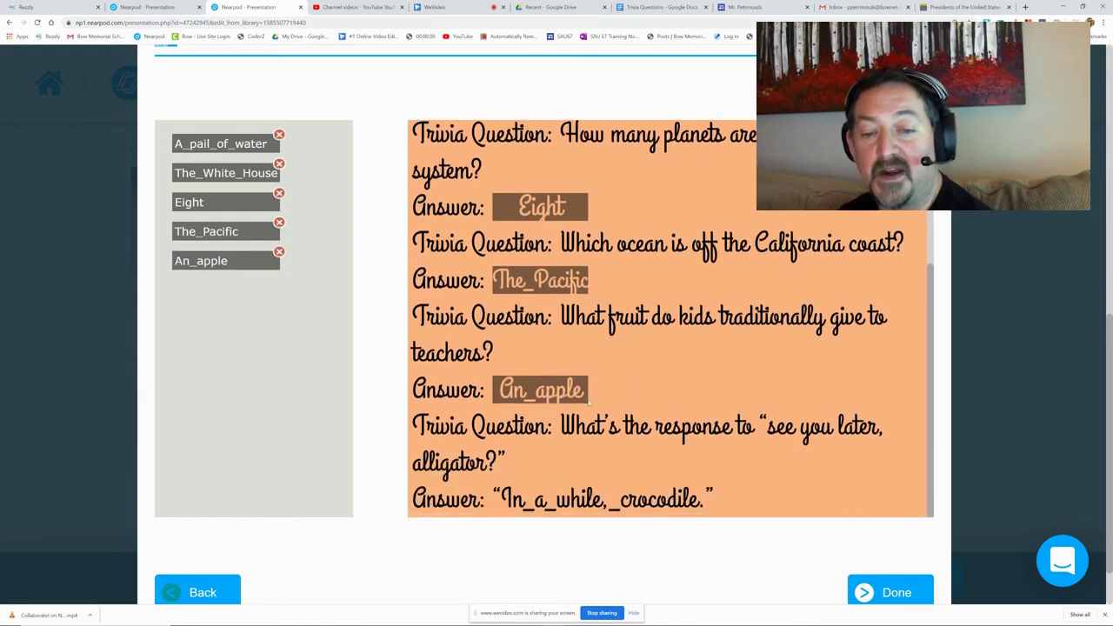
{"action": "left_click", "coordinate": [585, 500]}
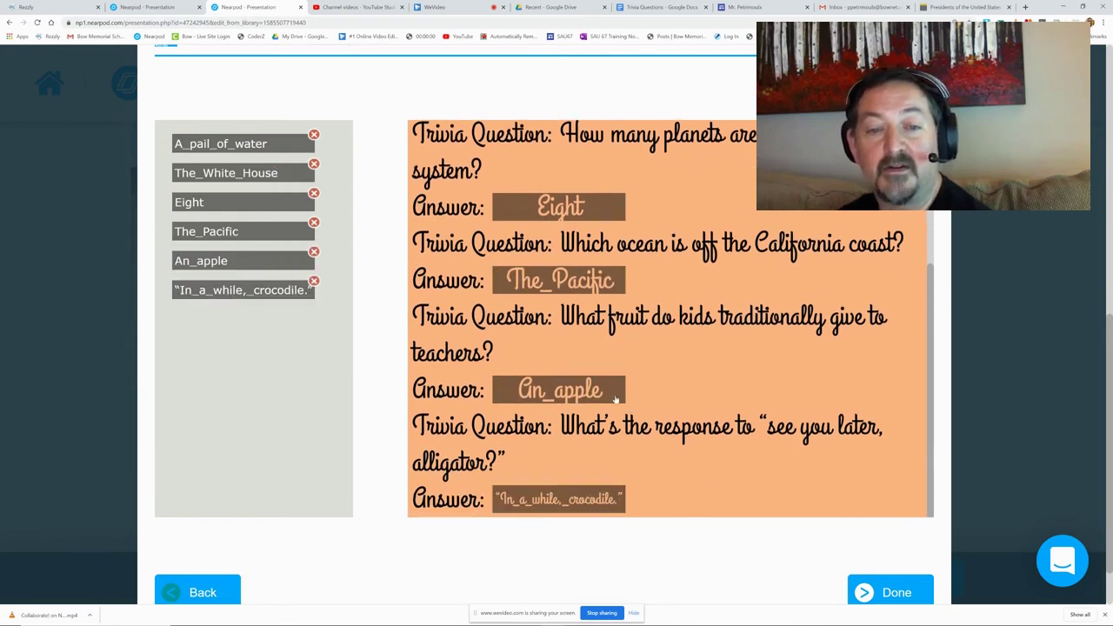
{"action": "scroll", "coordinate": [615, 398], "scroll_direction": "up", "scroll_amount": 4}
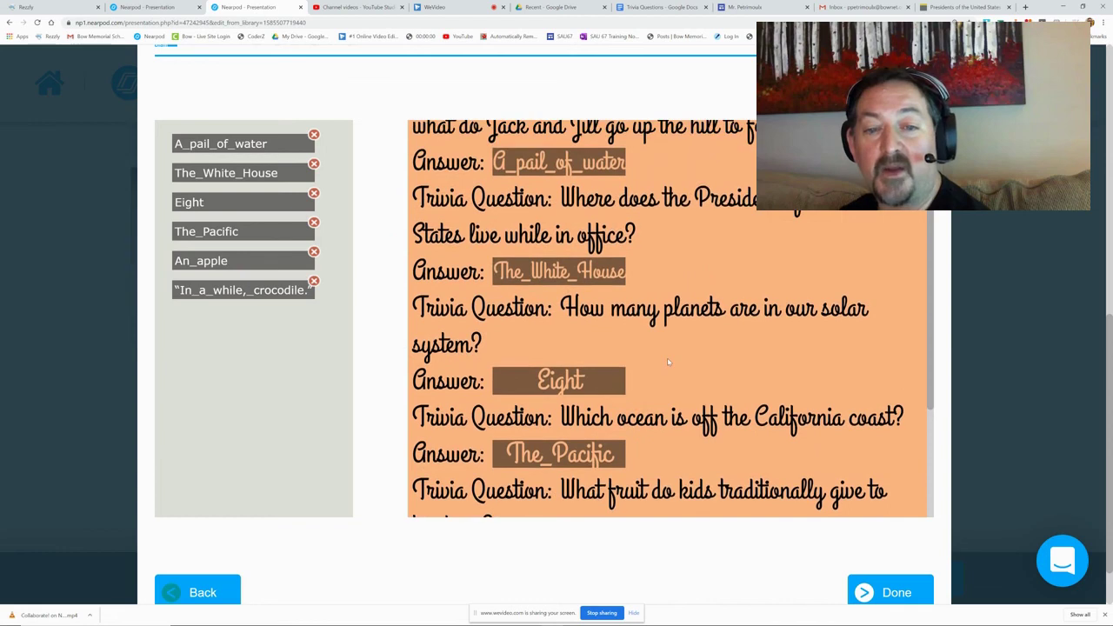
{"action": "scroll", "coordinate": [668, 361], "scroll_direction": "up", "scroll_amount": 1}
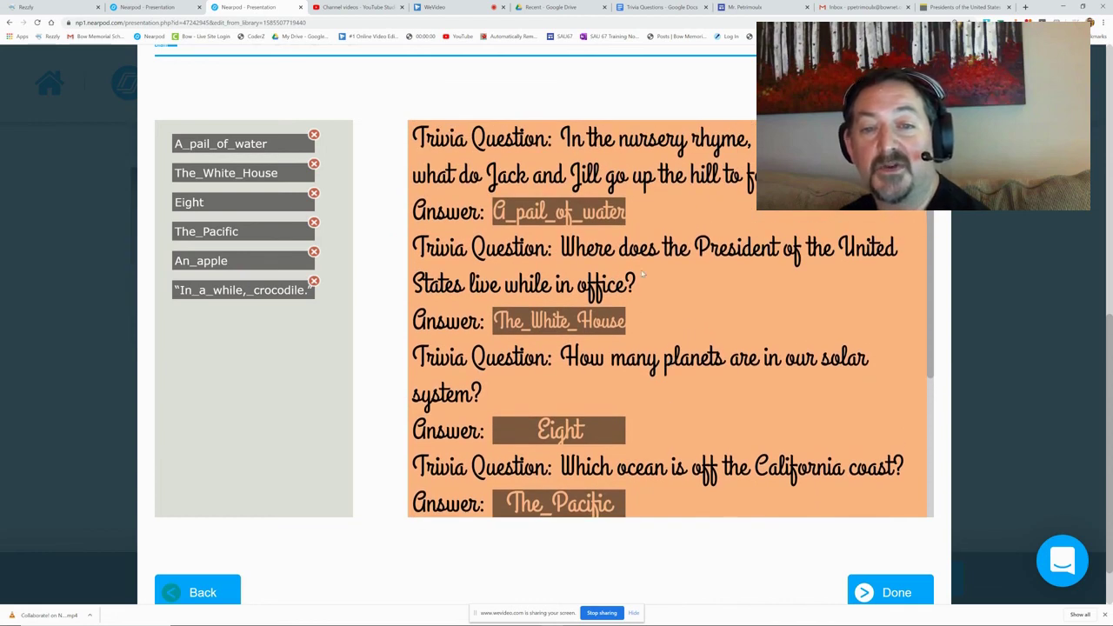
{"action": "left_click", "coordinate": [898, 591]}
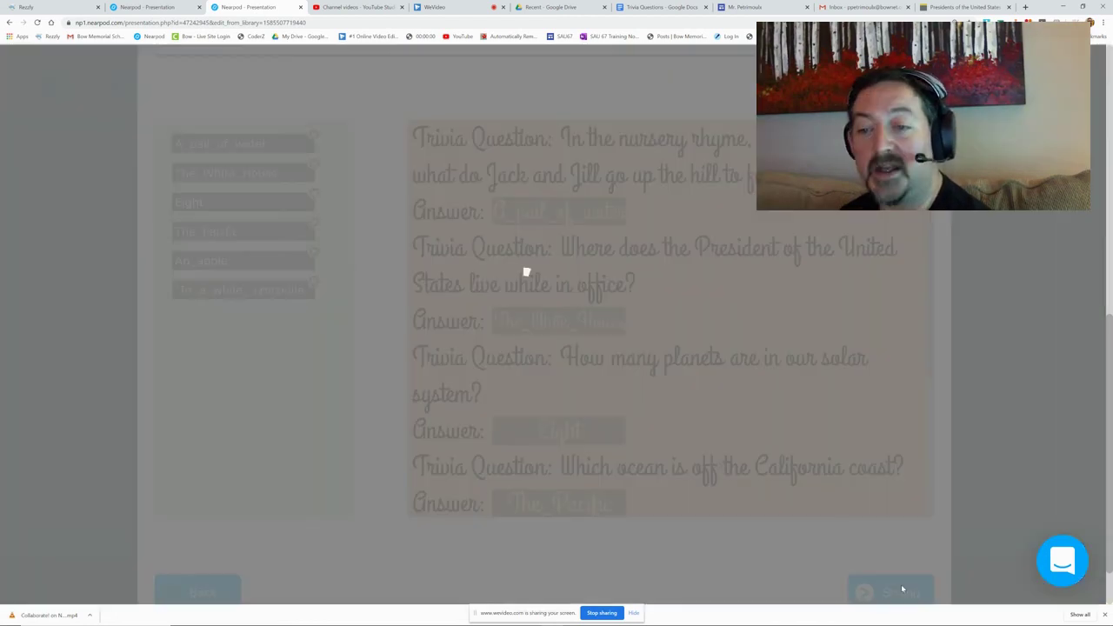